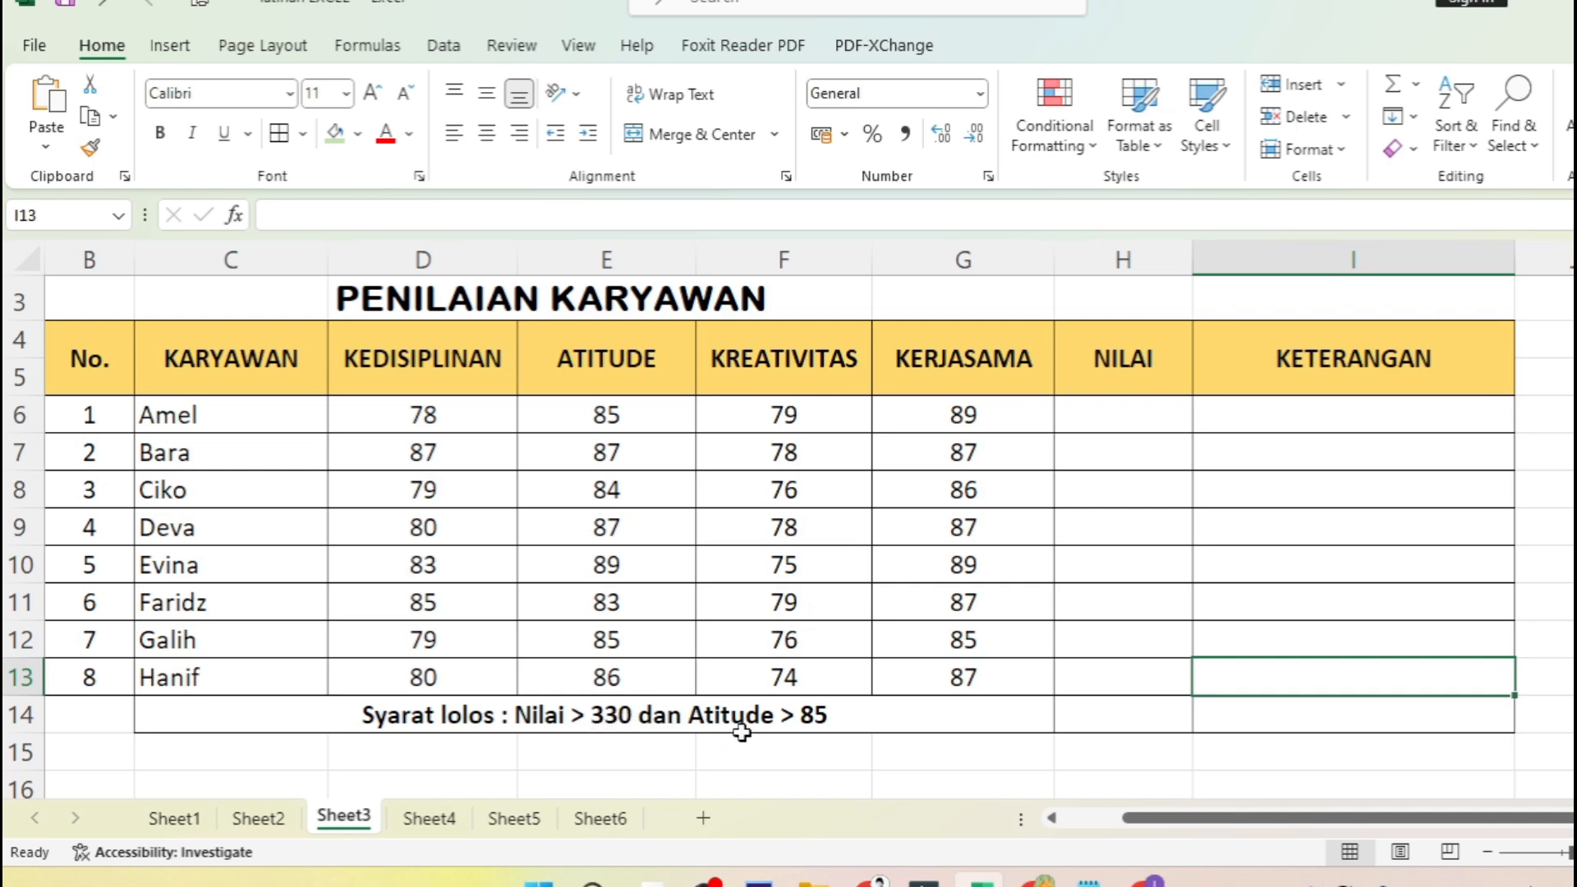
drag(614, 415, 618, 672)
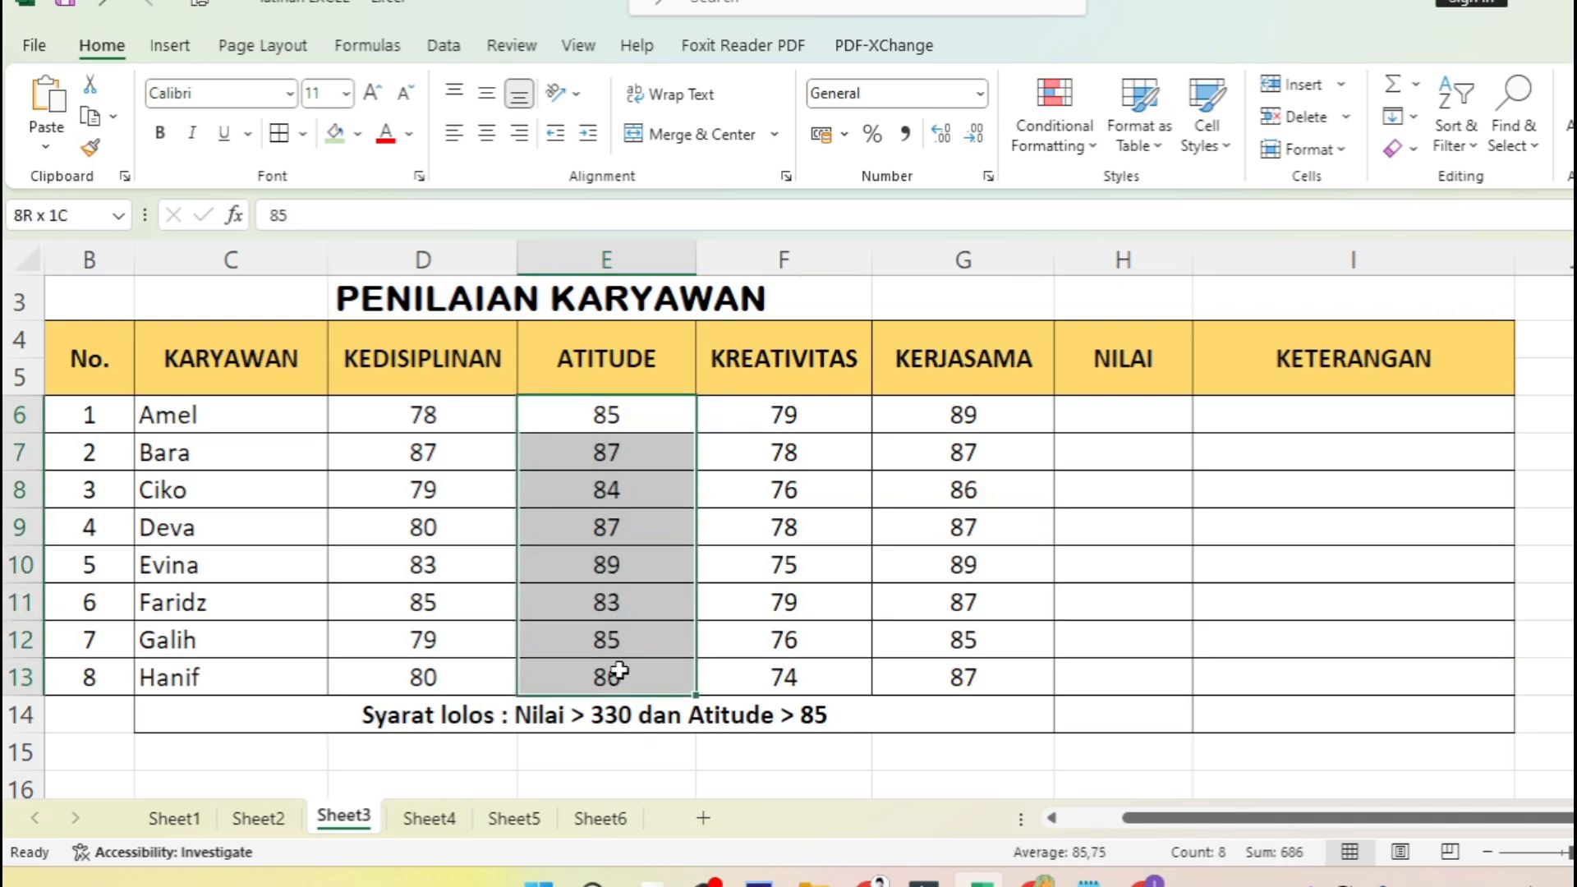
click(869, 730)
click(1116, 717)
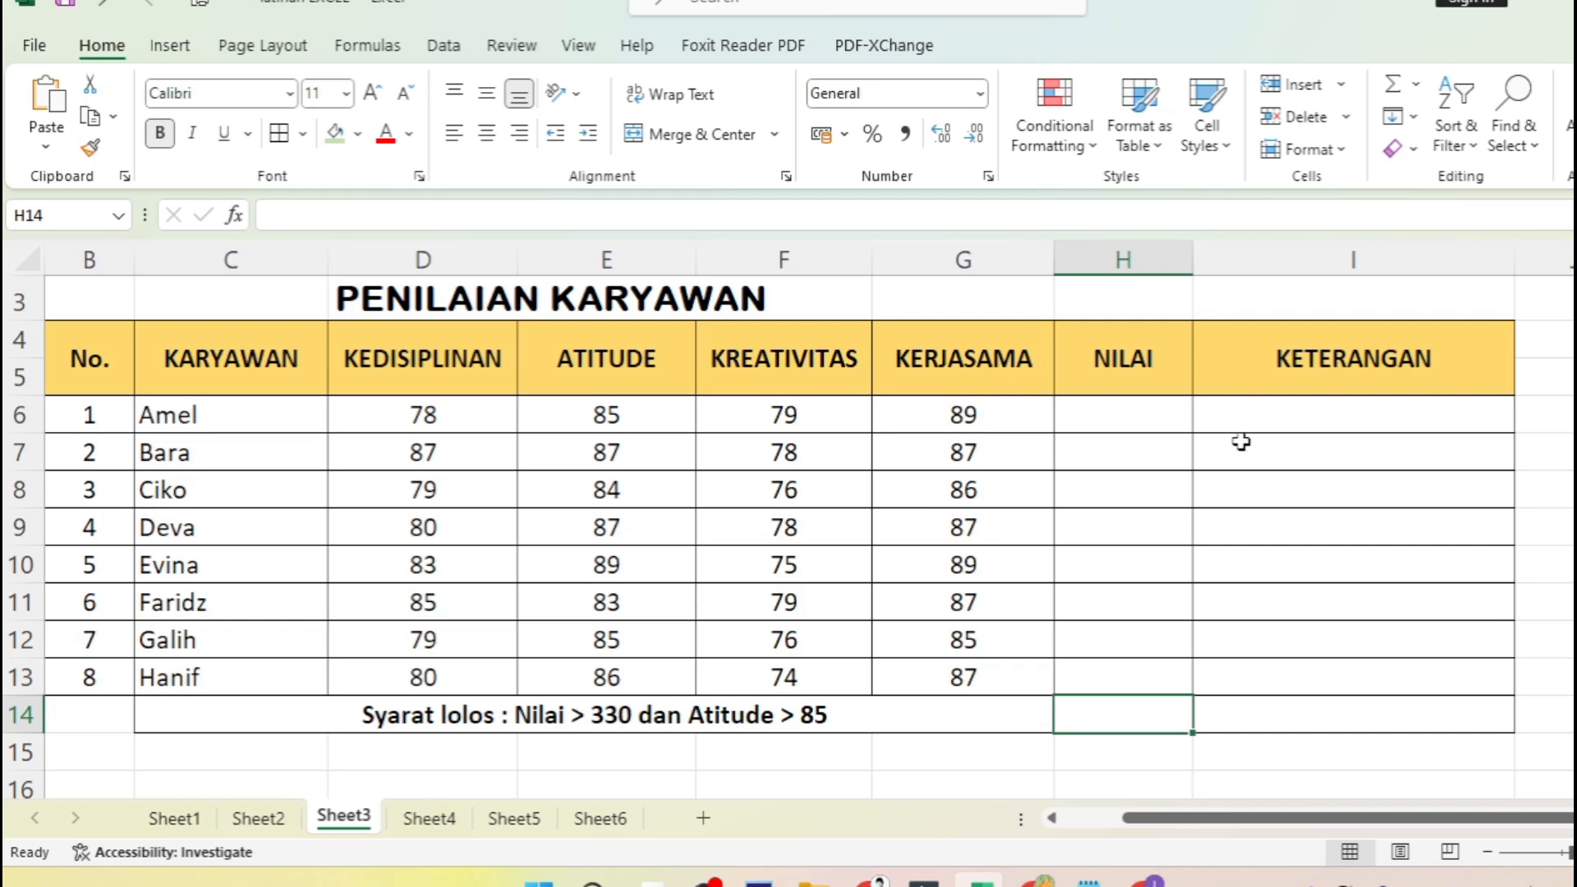
drag(236, 413, 243, 680)
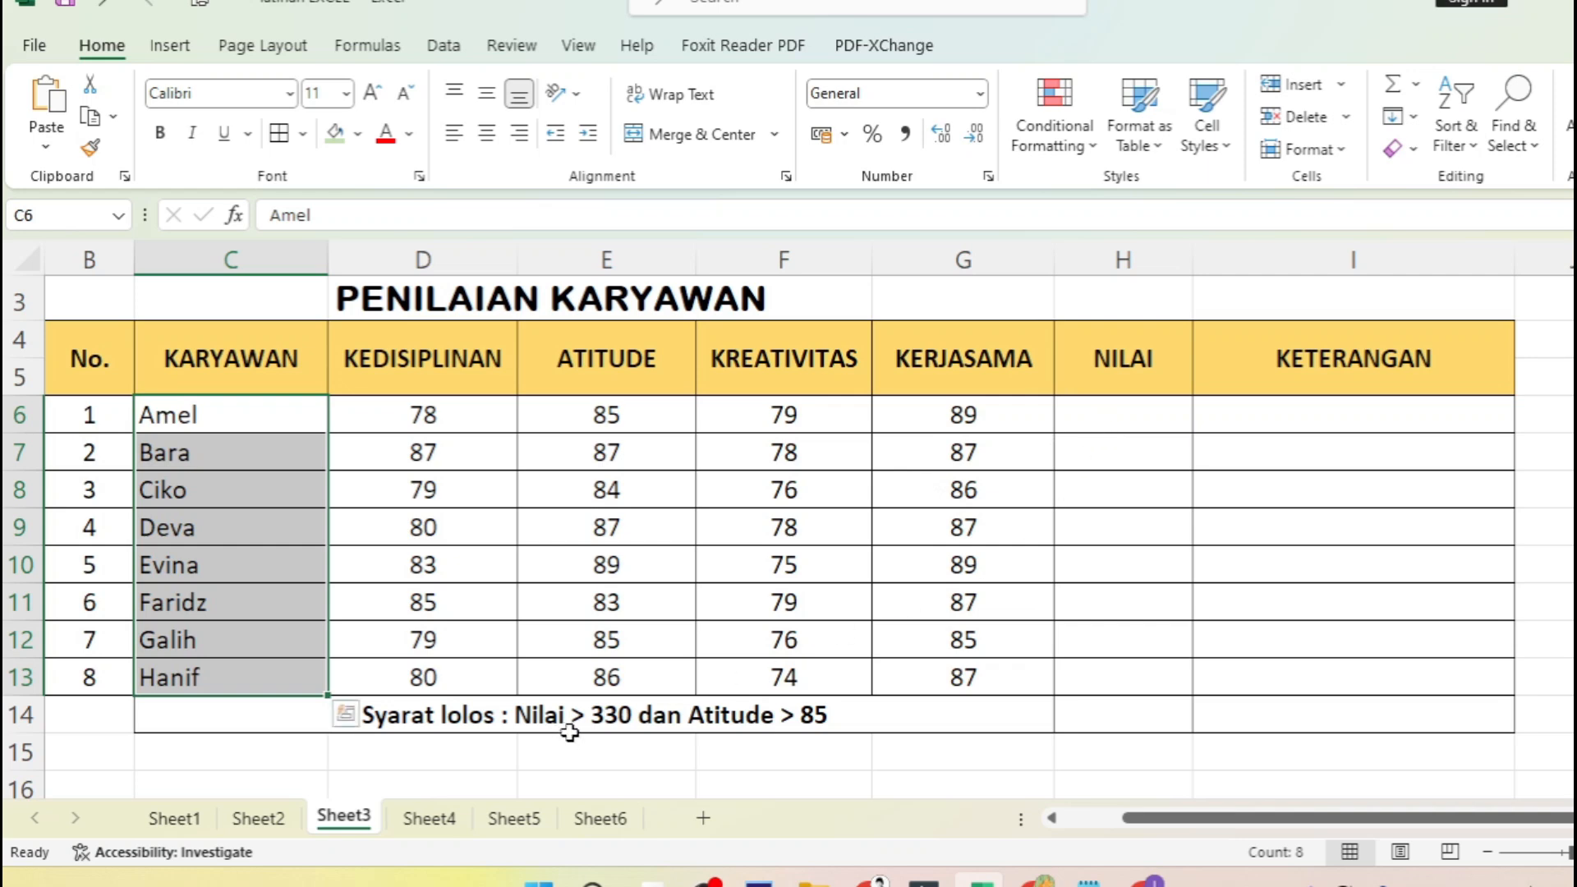
click(609, 716)
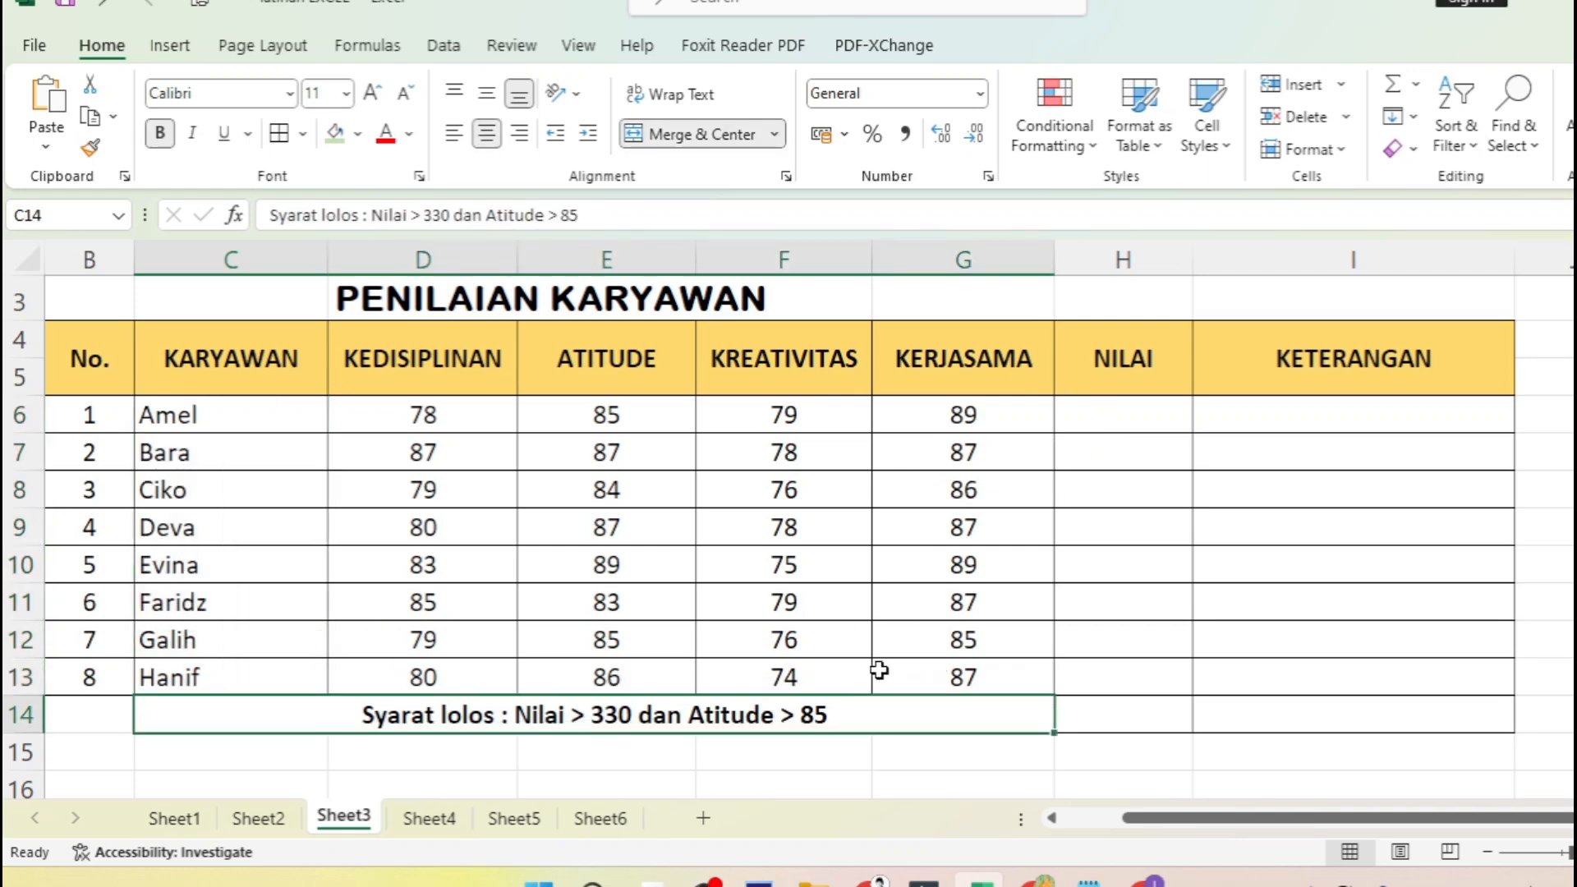
- Total the first employee's four scores in cell H6 with a SUM of D6:G6
click(1119, 414)
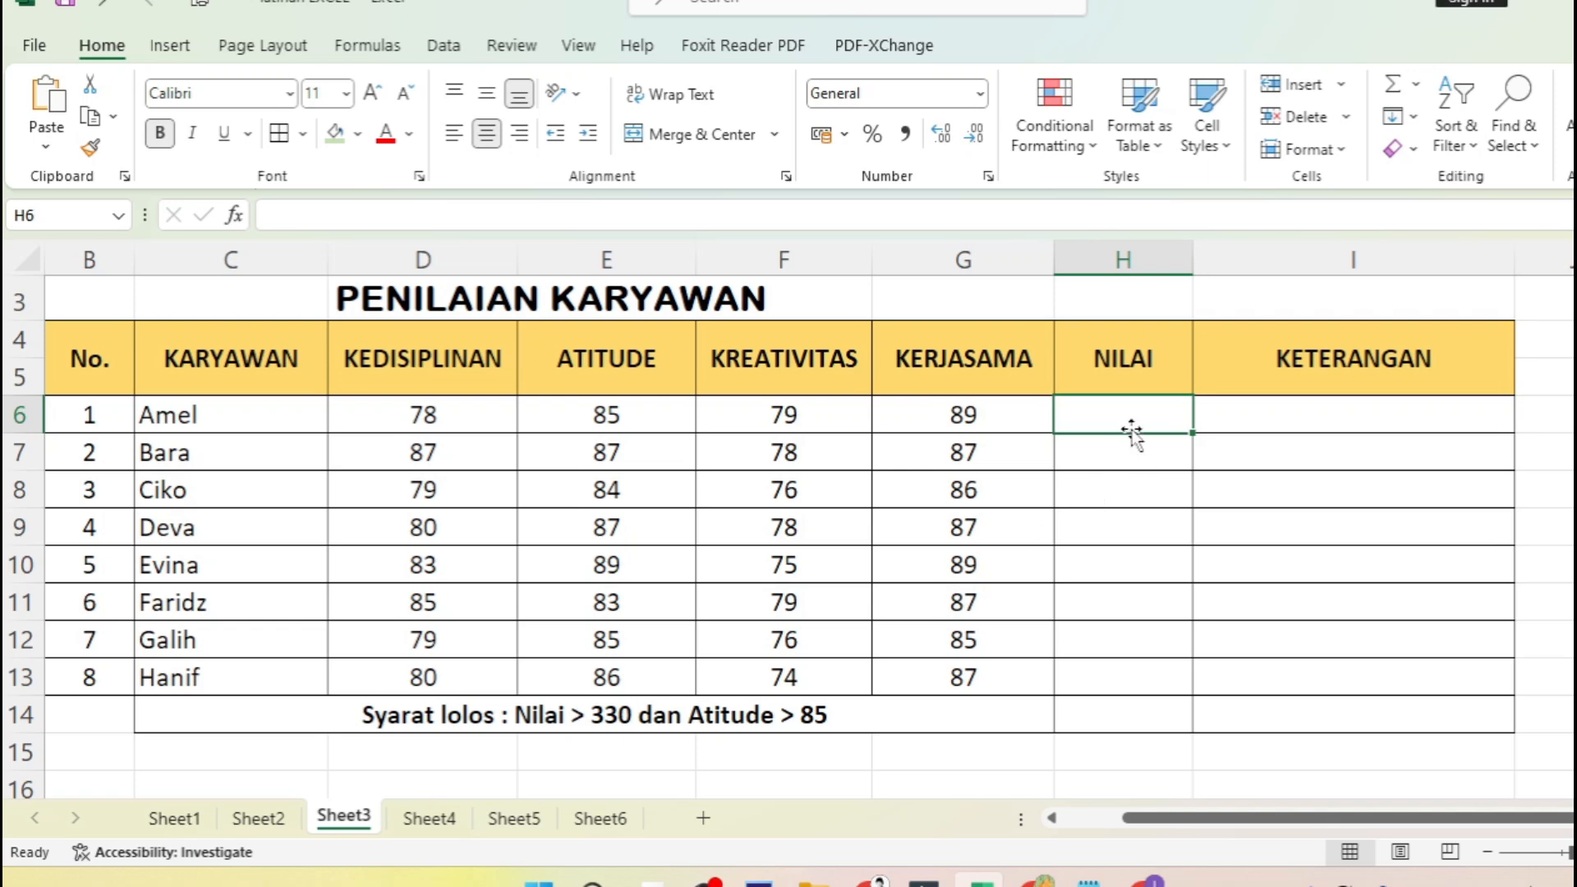
click(1417, 88)
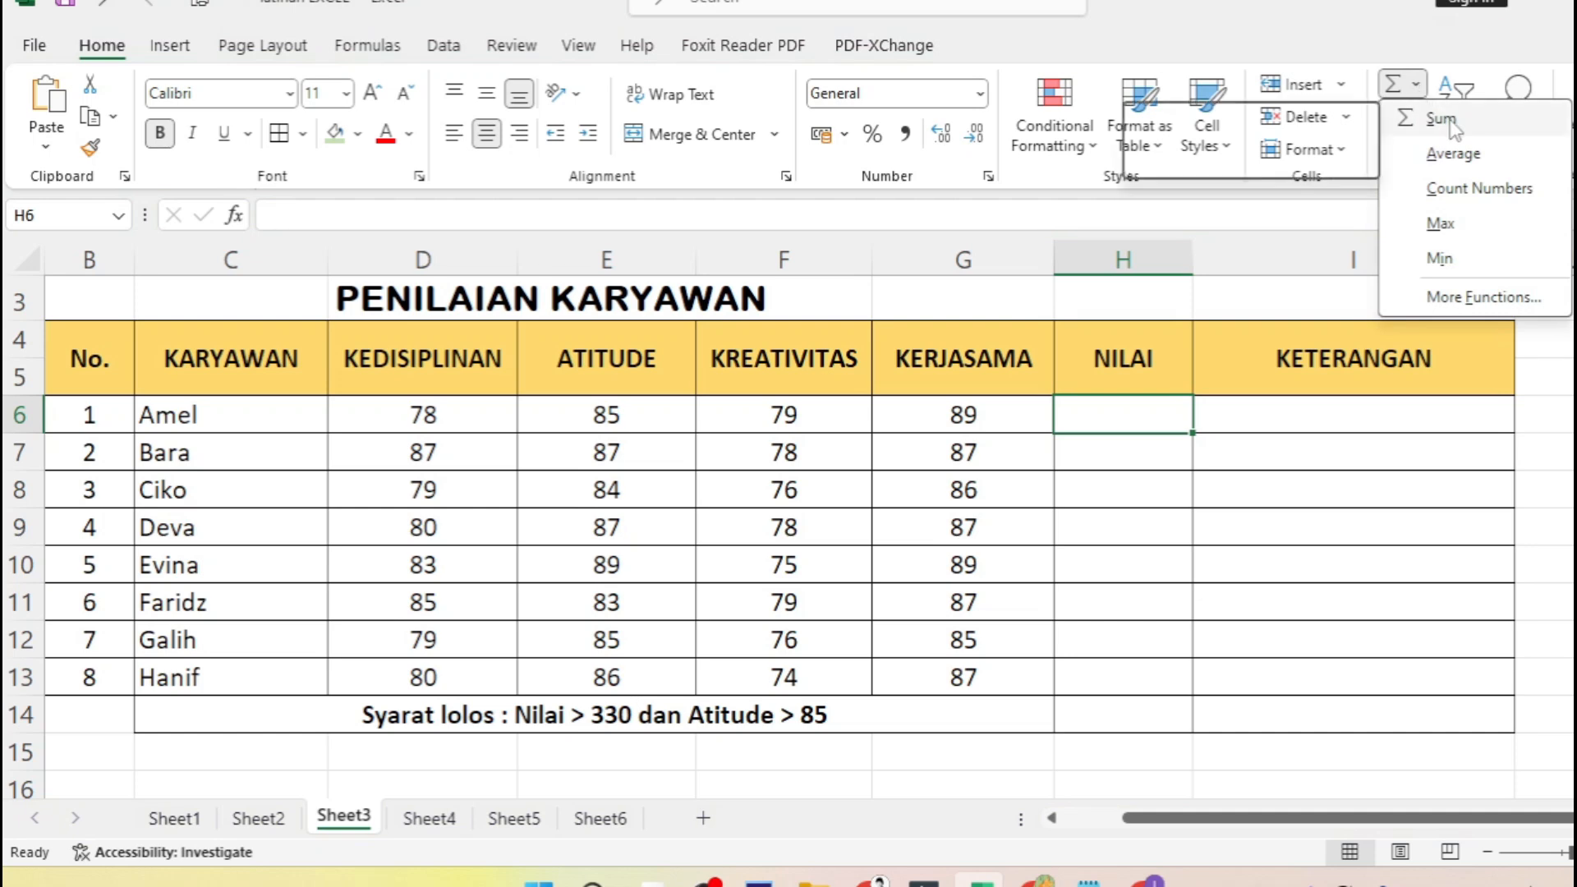
click(1449, 123)
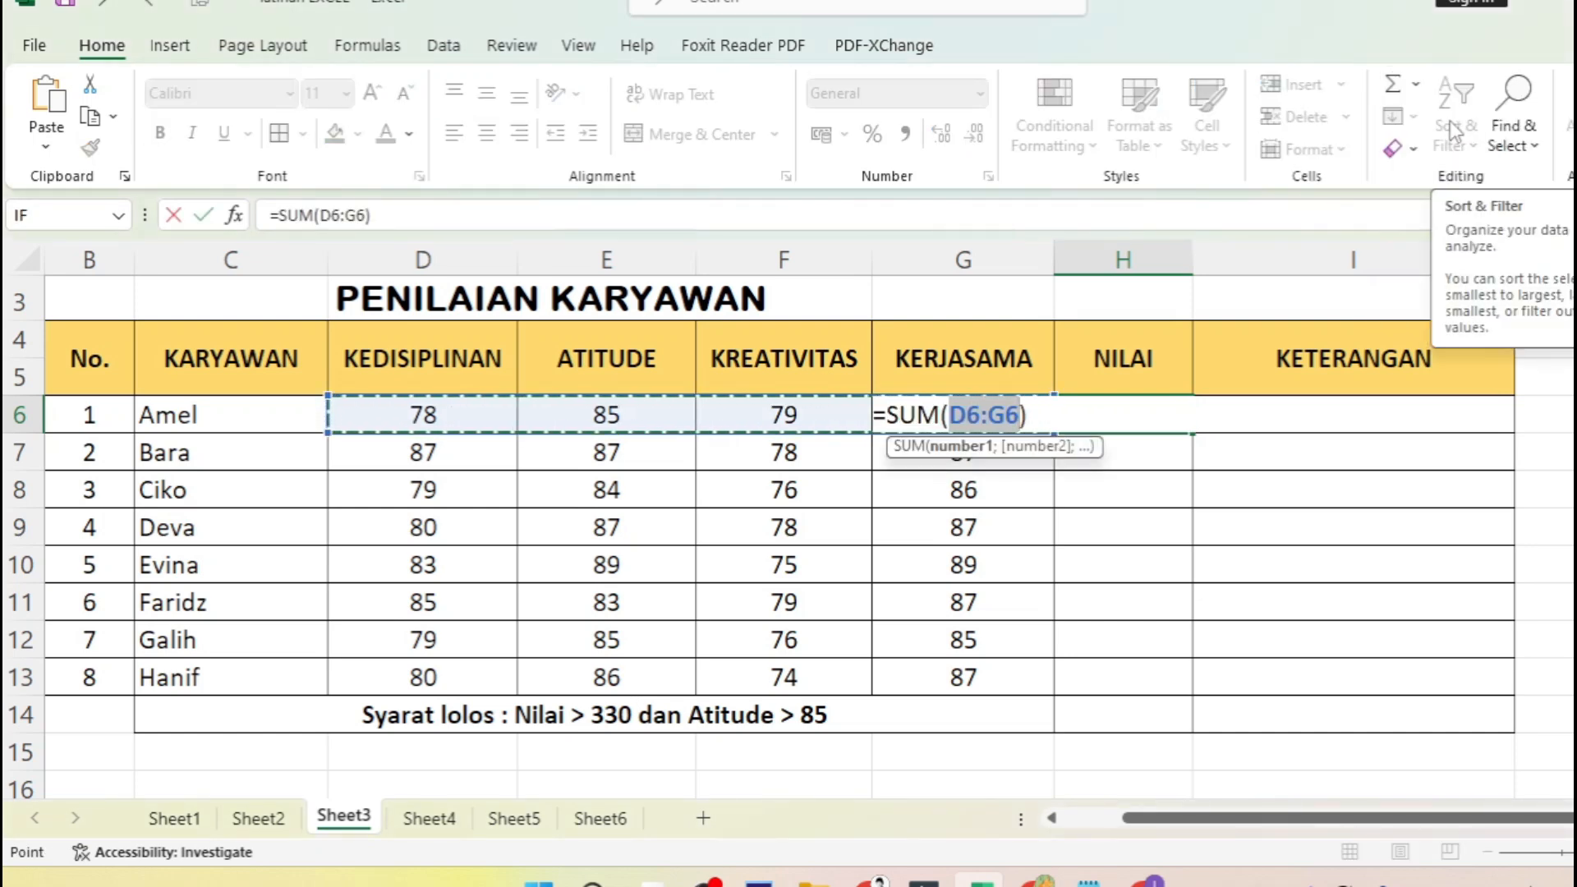
click(413, 415)
drag(413, 416, 896, 415)
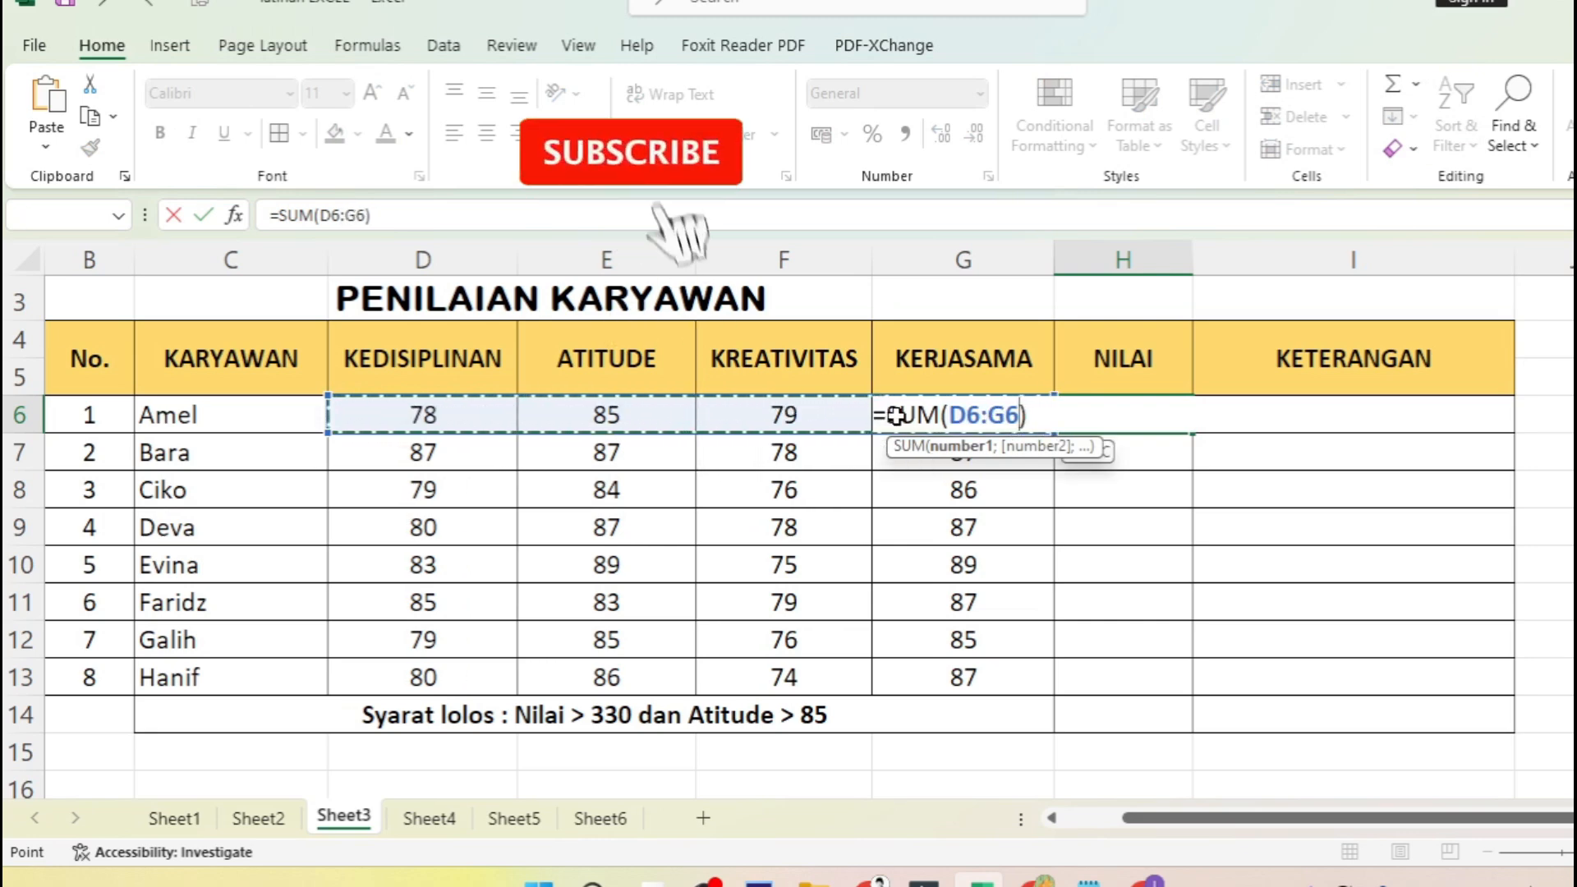
key(Return)
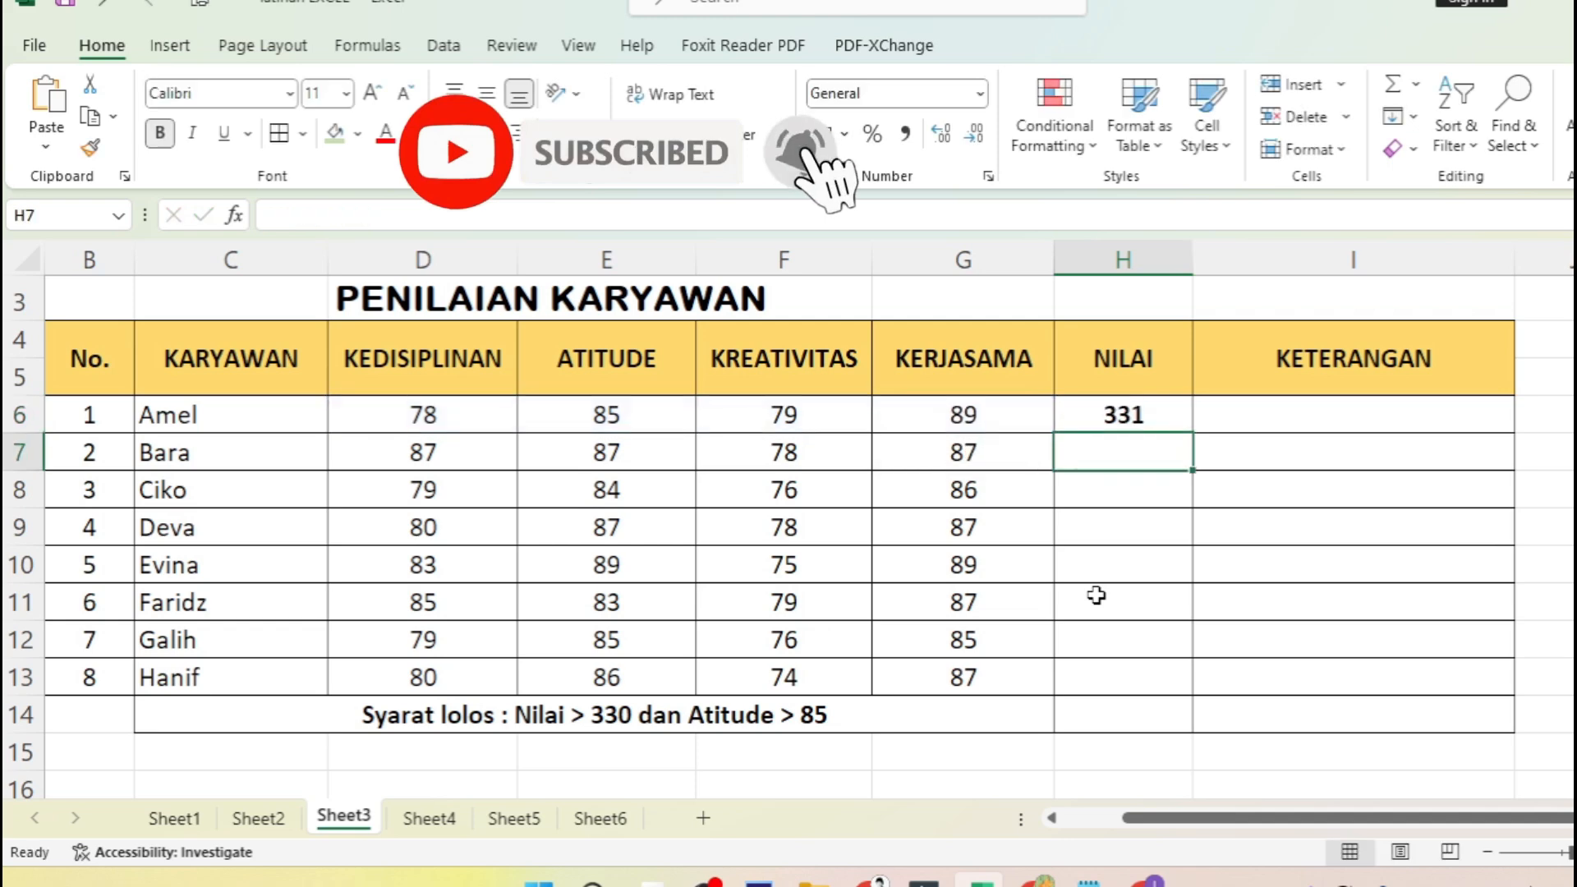
- Copy the SUM formula from H6 down the NILAI column through H13
click(1160, 418)
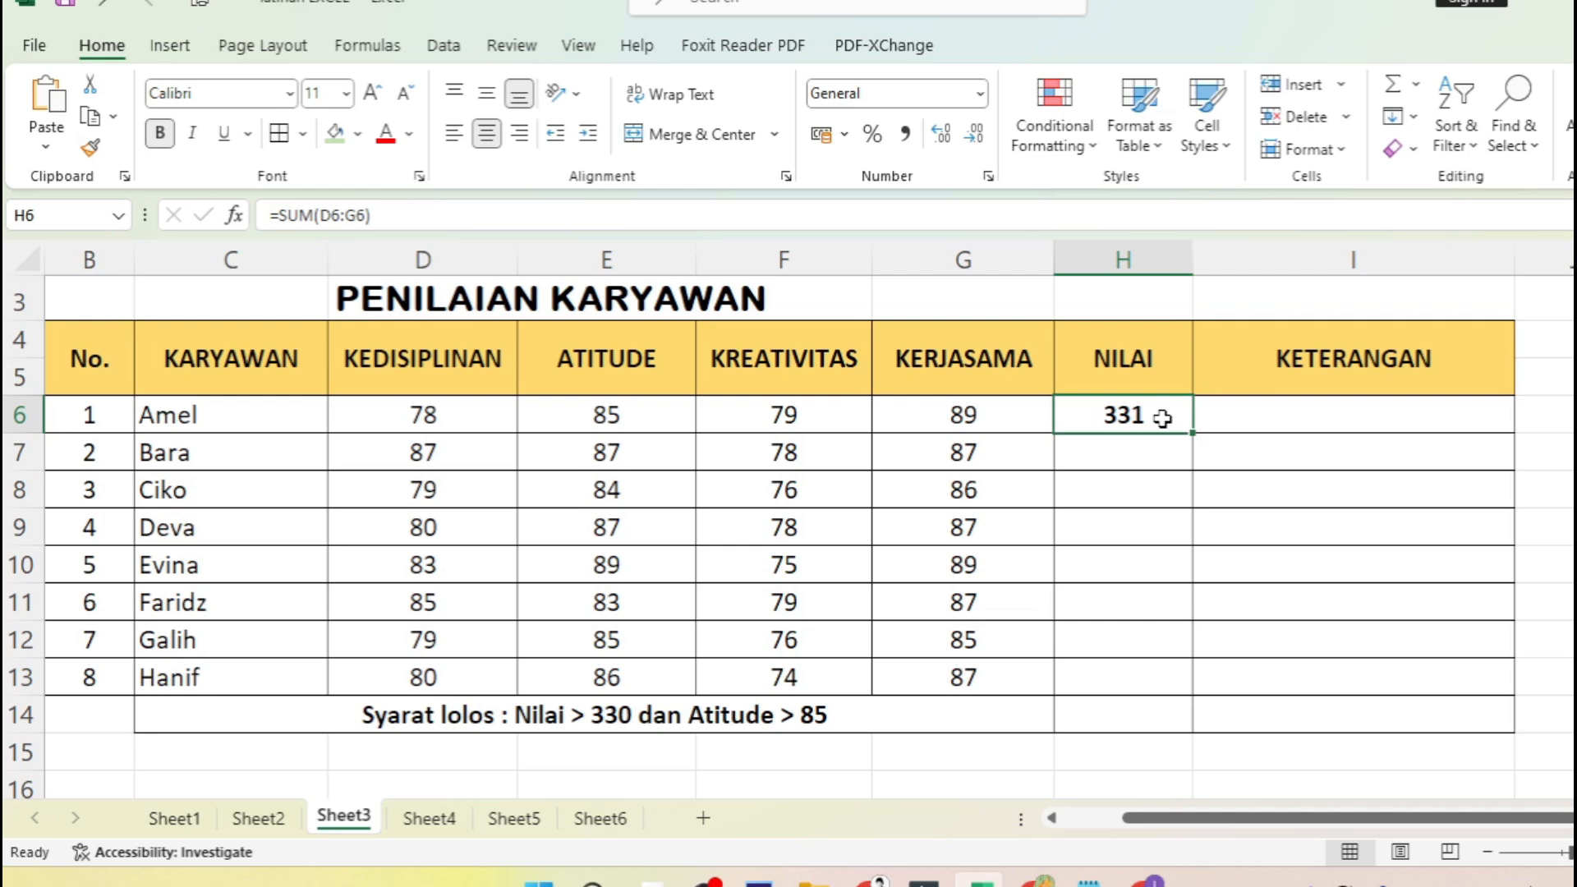
click(1144, 451)
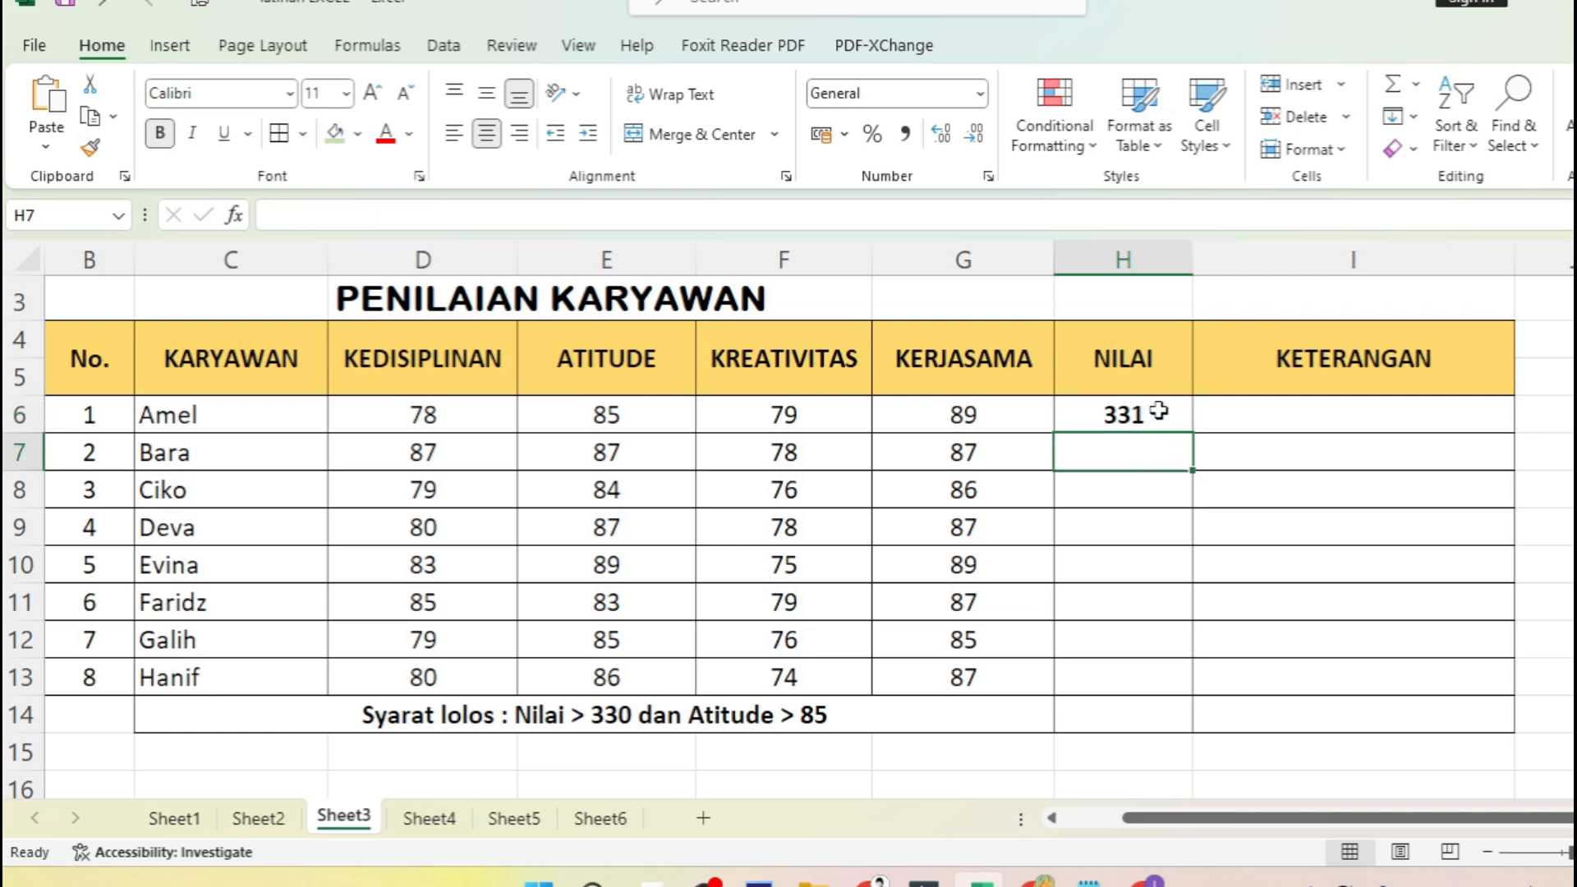
click(1153, 418)
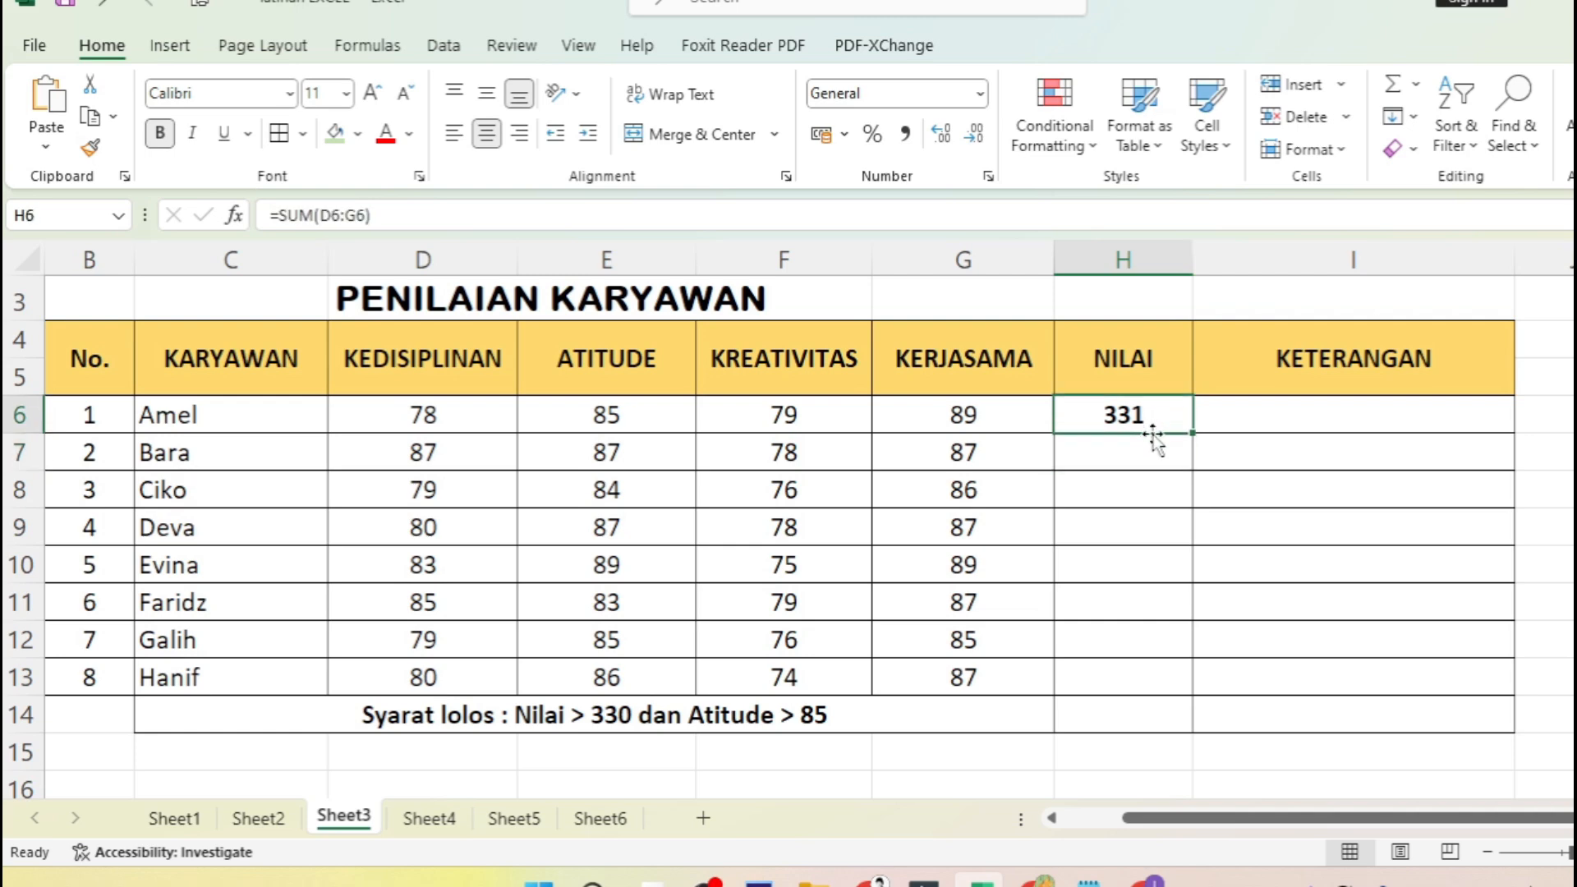
drag(1137, 448, 1113, 677)
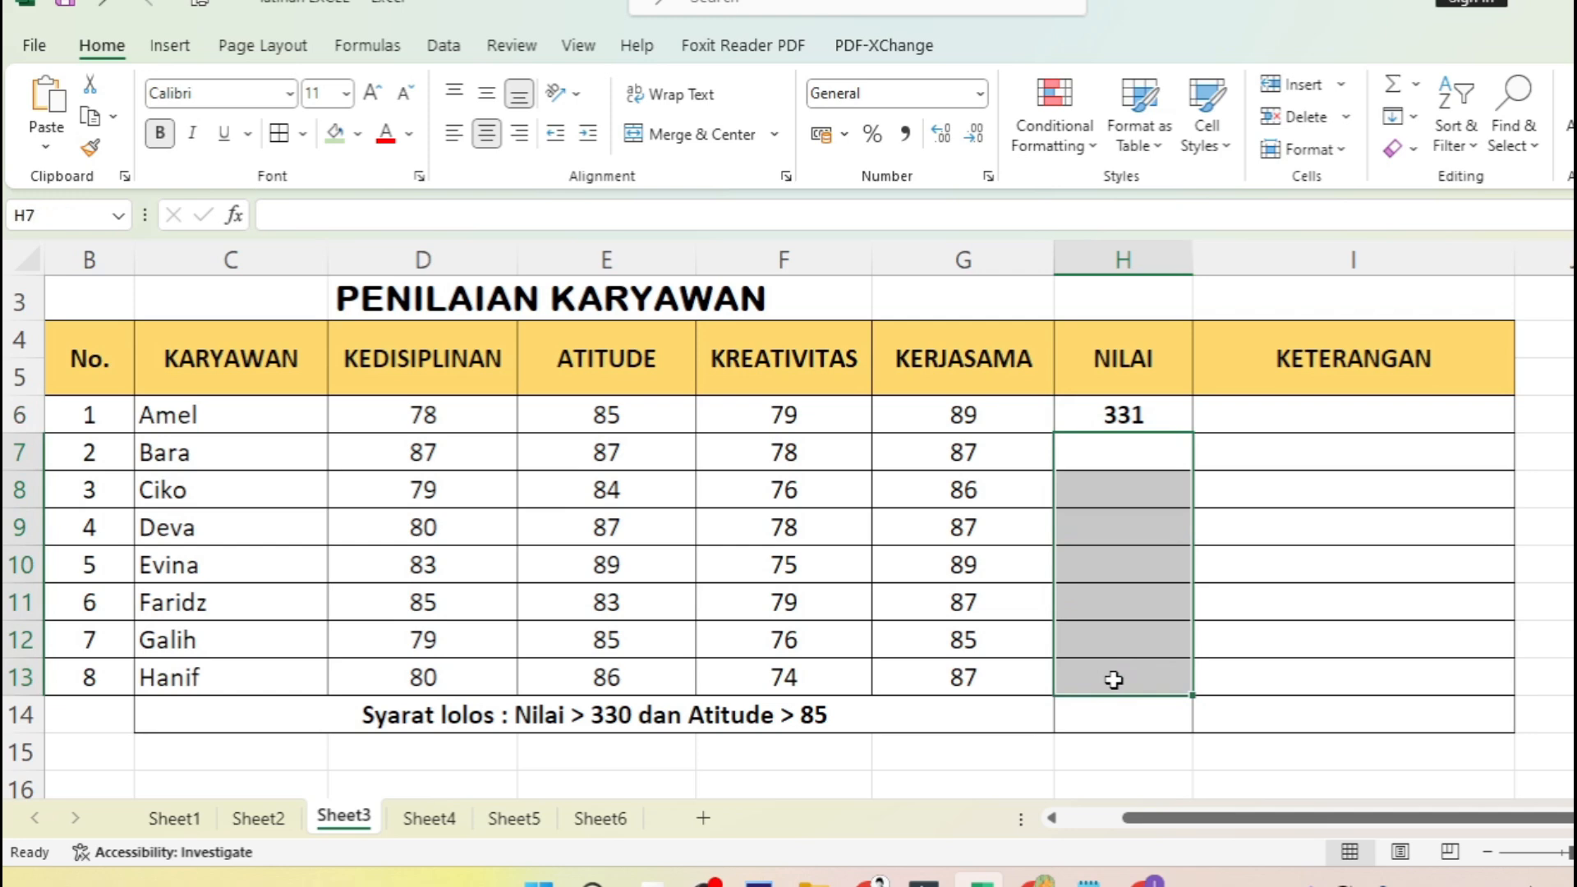
click(1159, 417)
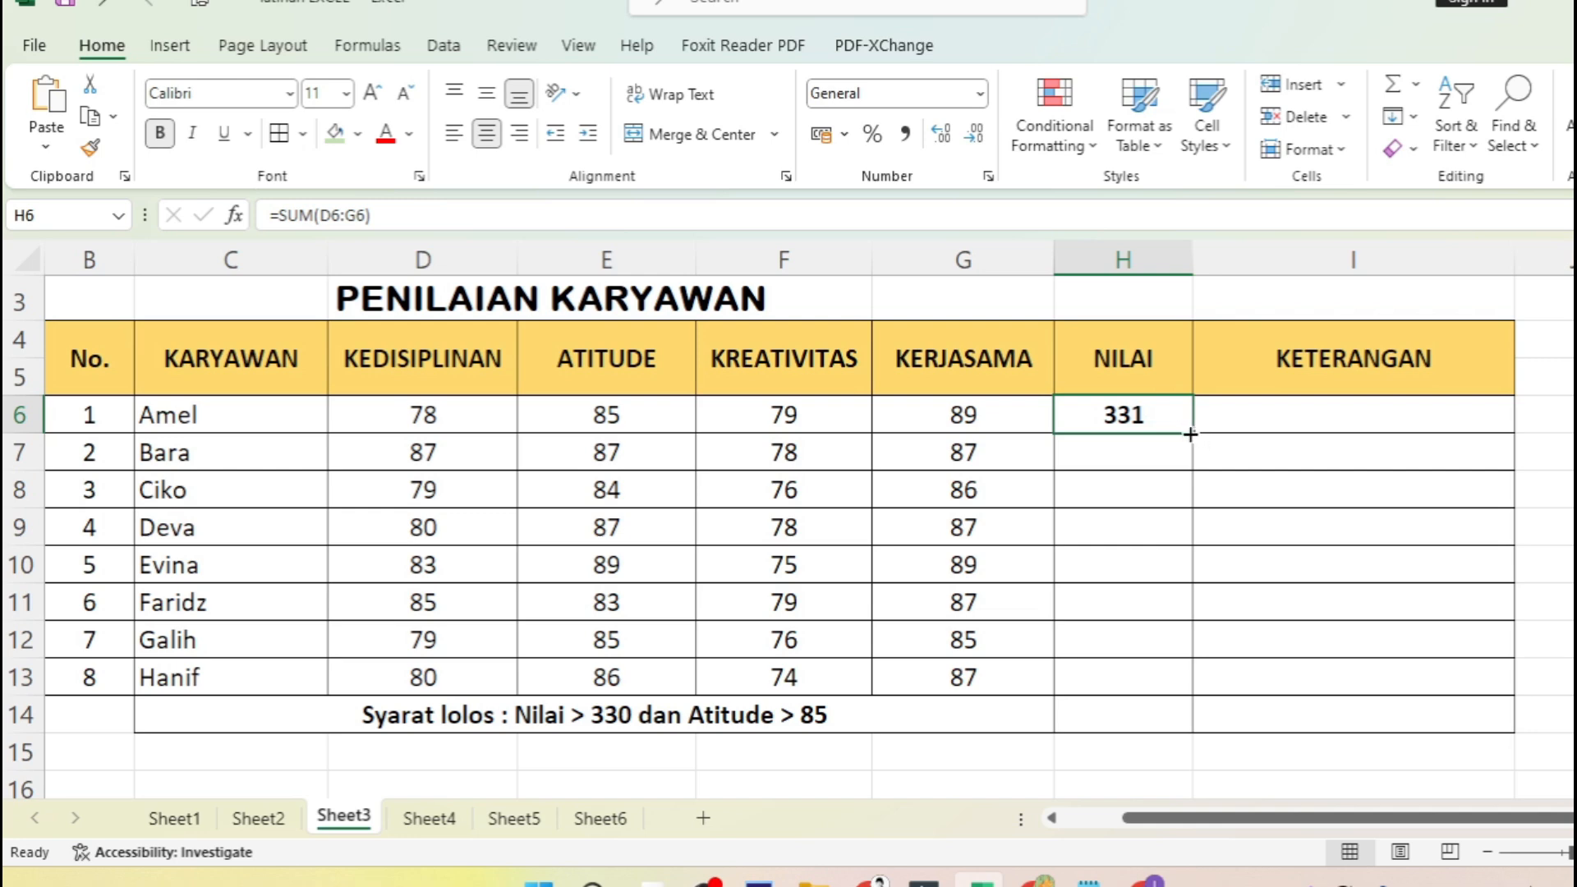
drag(1190, 434, 1184, 682)
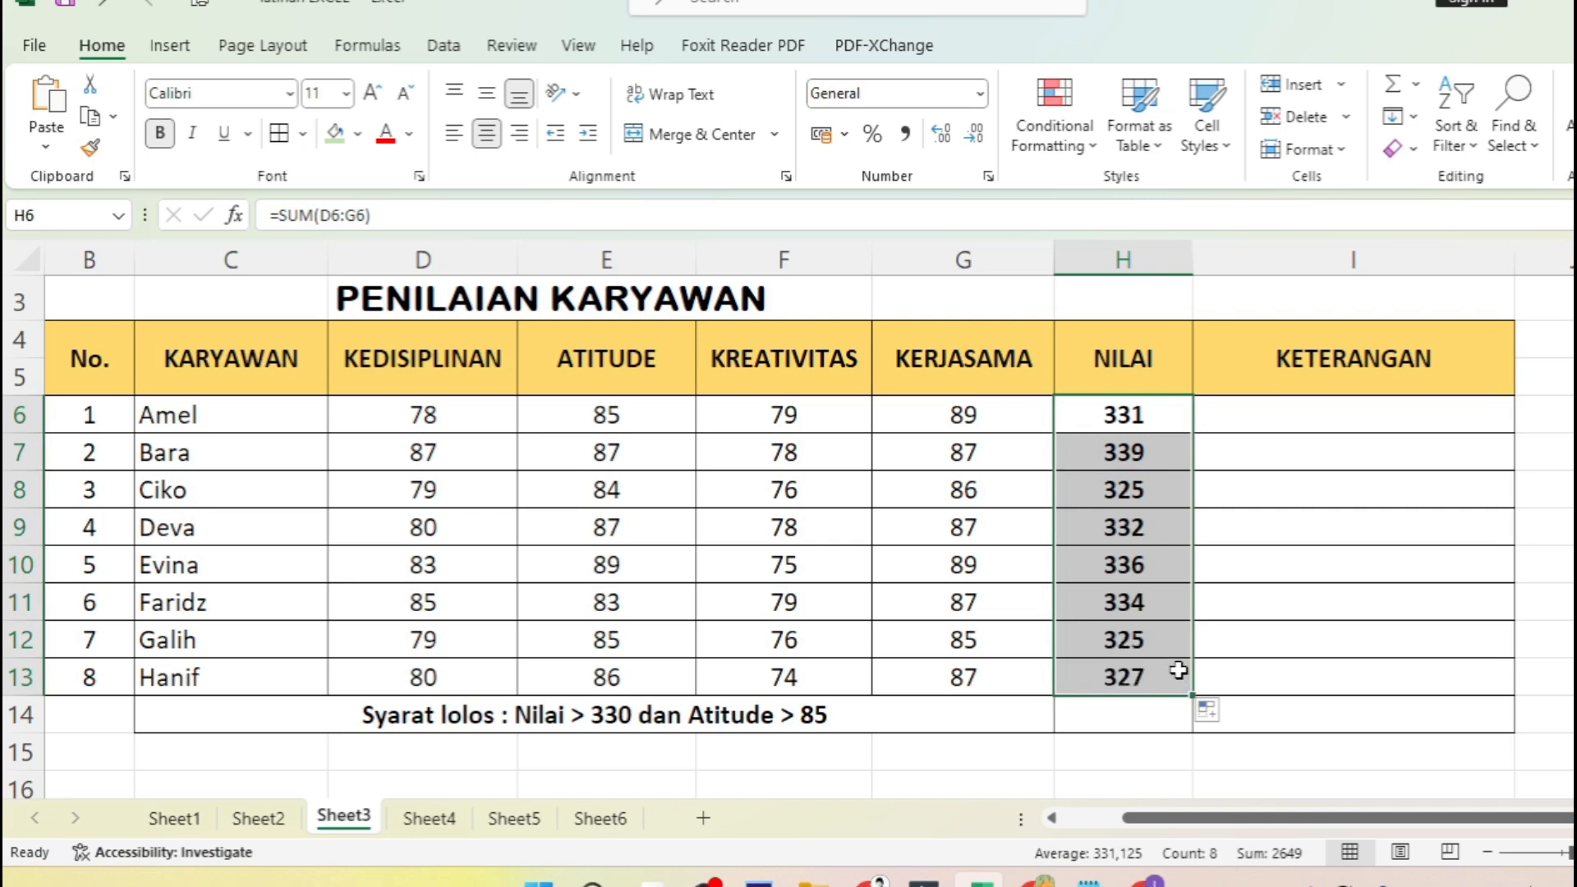
click(1242, 630)
- Check the NILAI formulas in H6:H13 and compare the totals with the employees' scores in rows 6, 9 and 11
click(1127, 408)
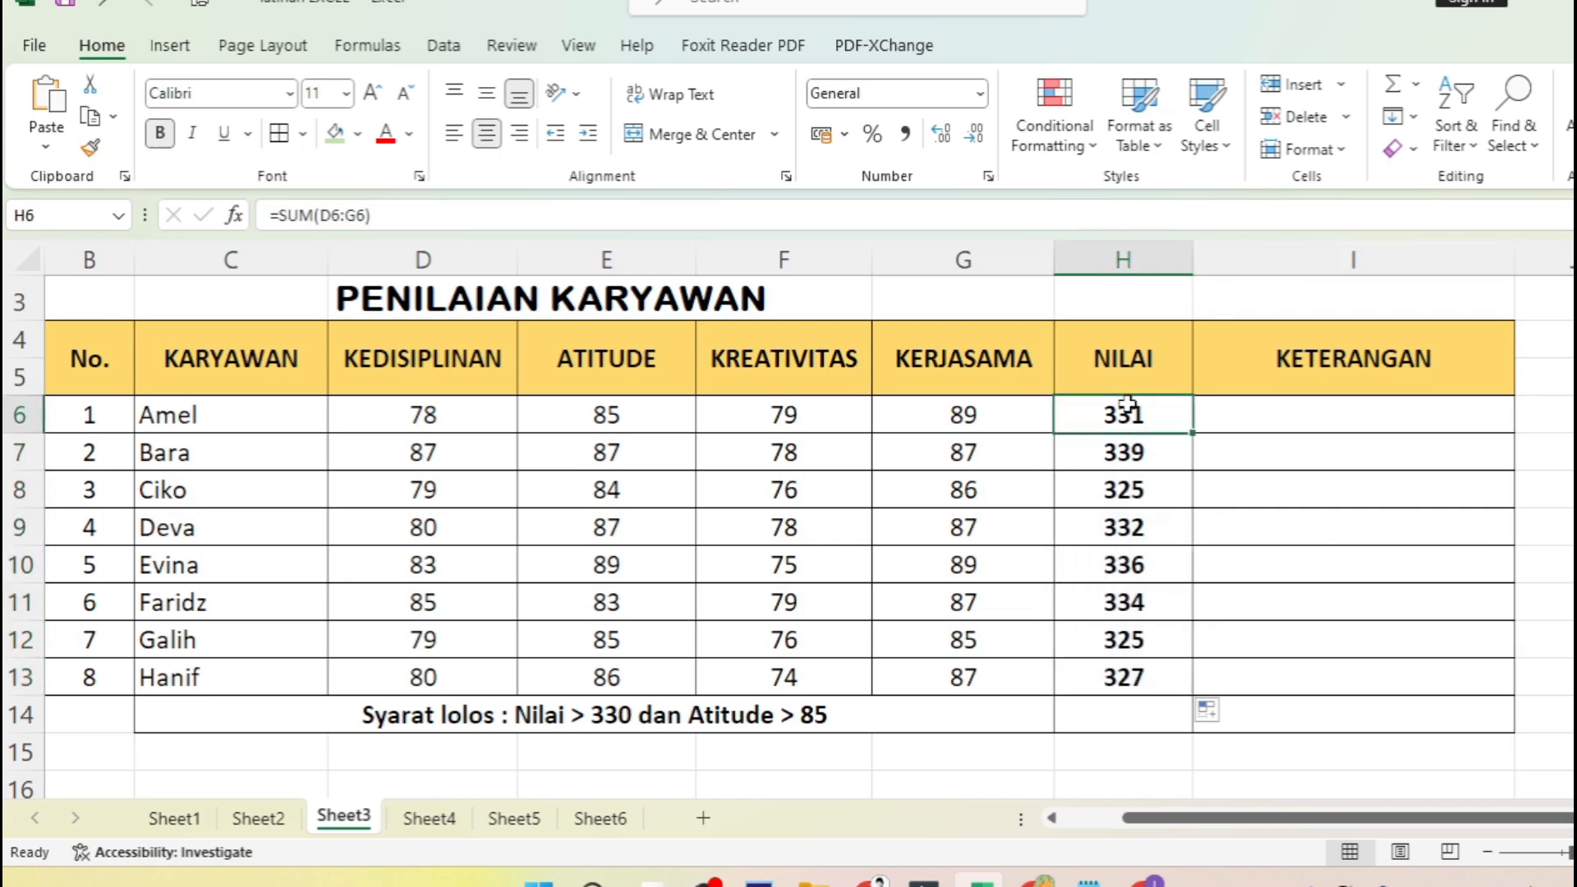
click(1124, 454)
click(1123, 492)
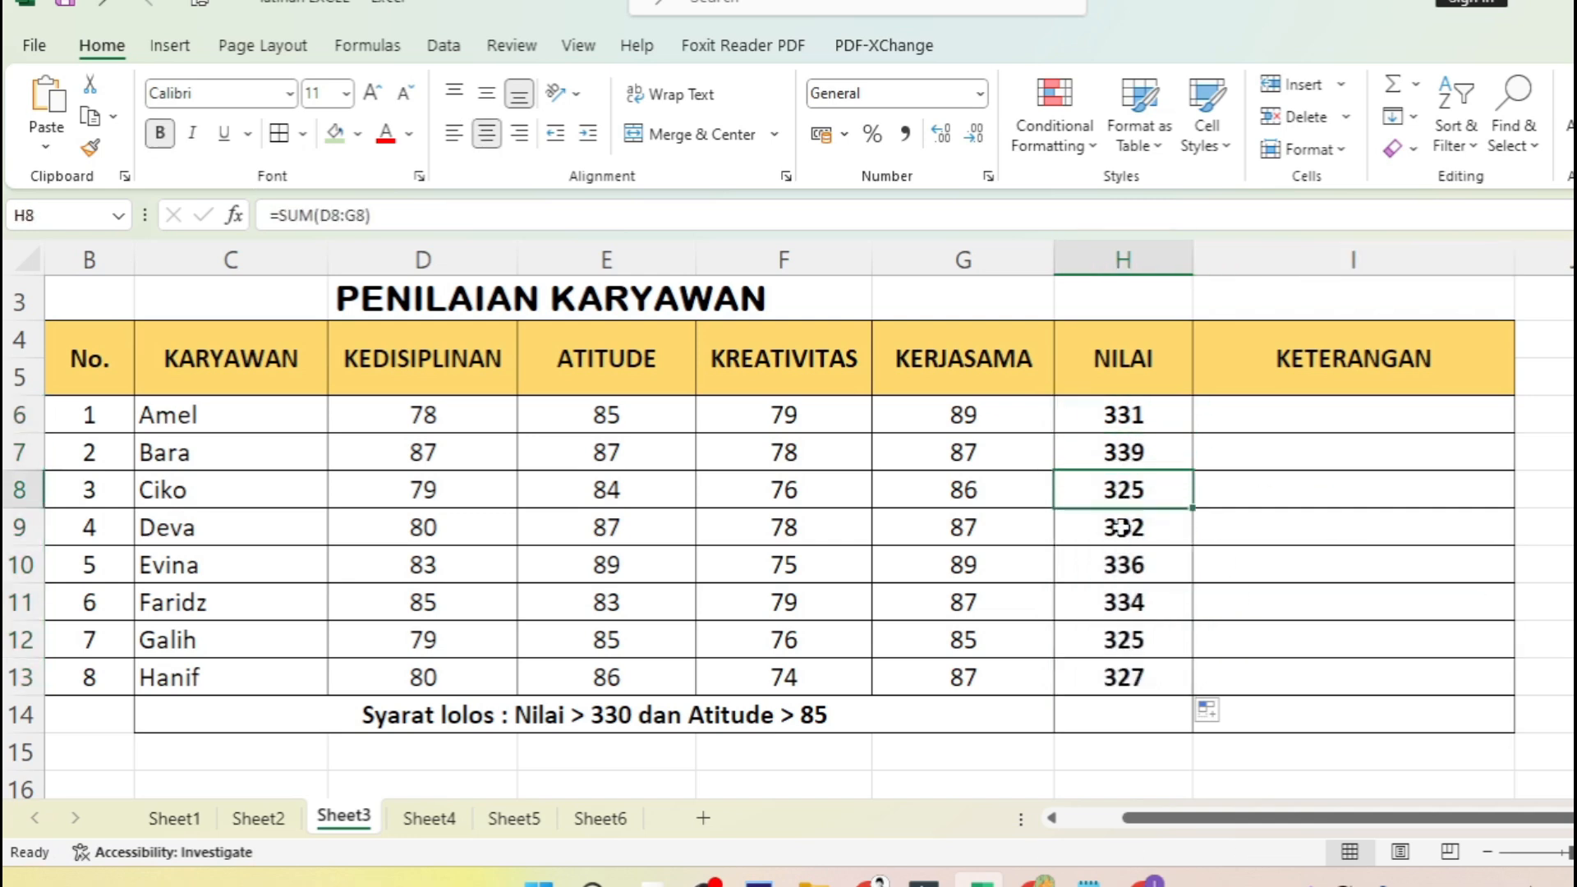
click(1123, 528)
click(1124, 567)
click(1125, 604)
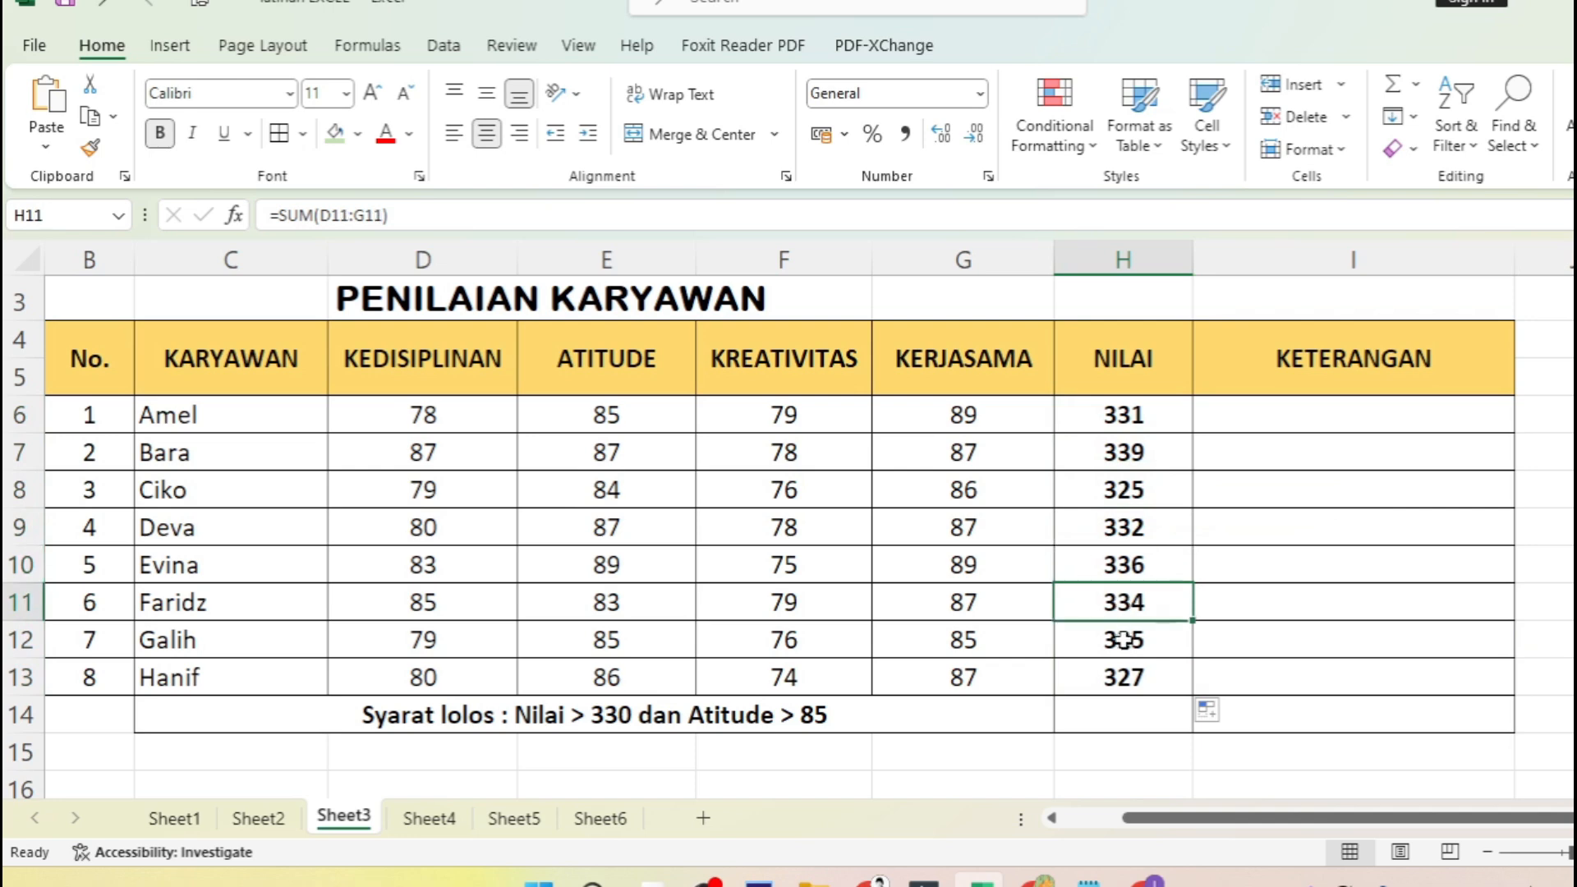
click(1125, 640)
click(1126, 669)
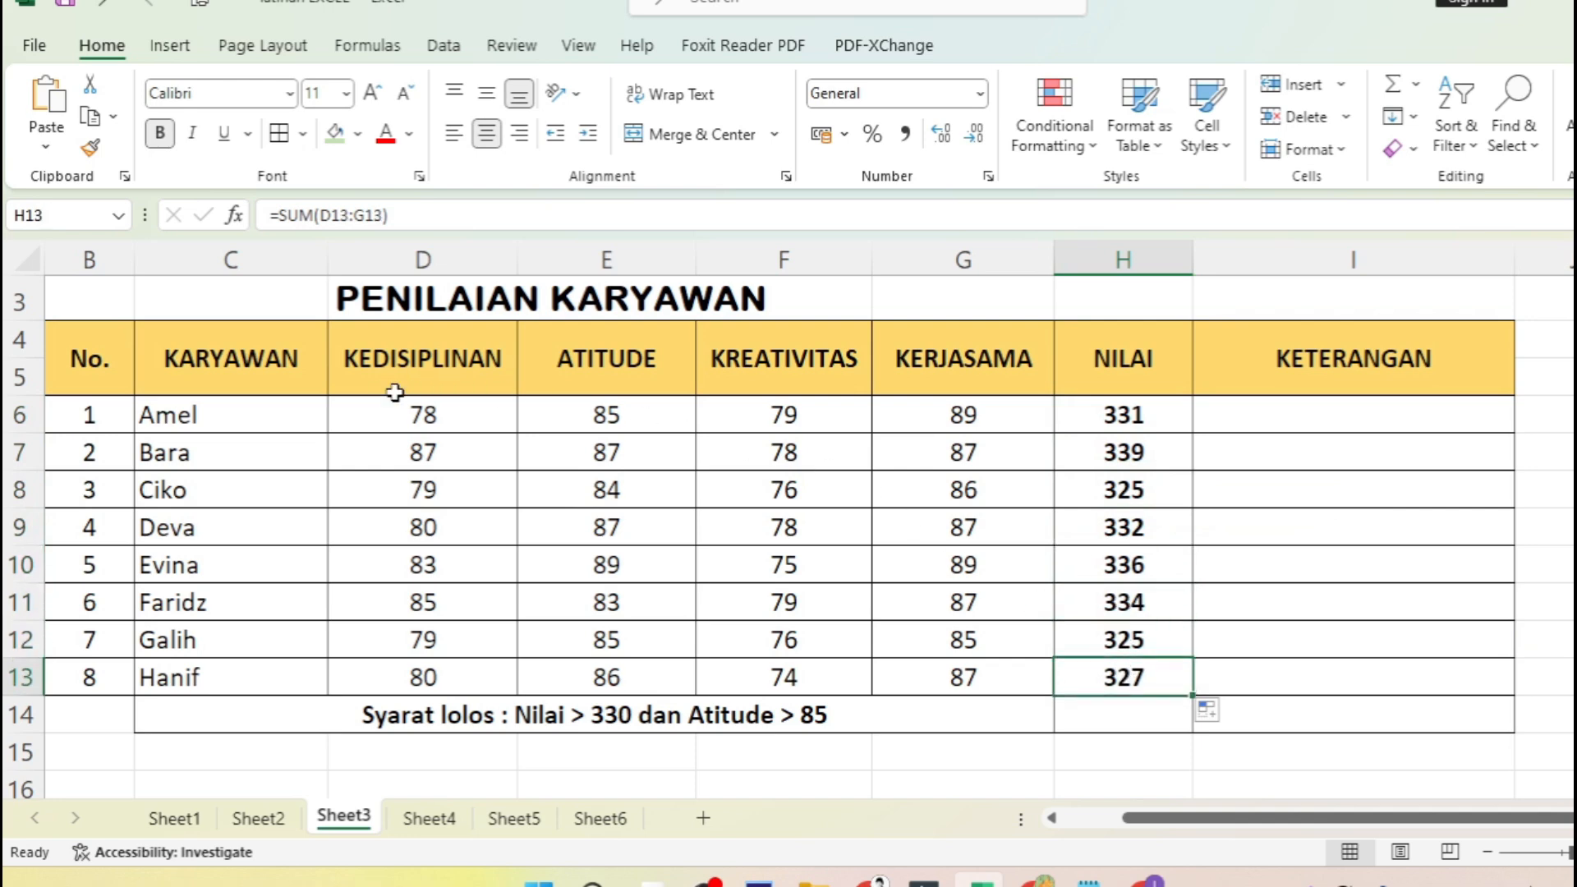
drag(387, 413, 926, 423)
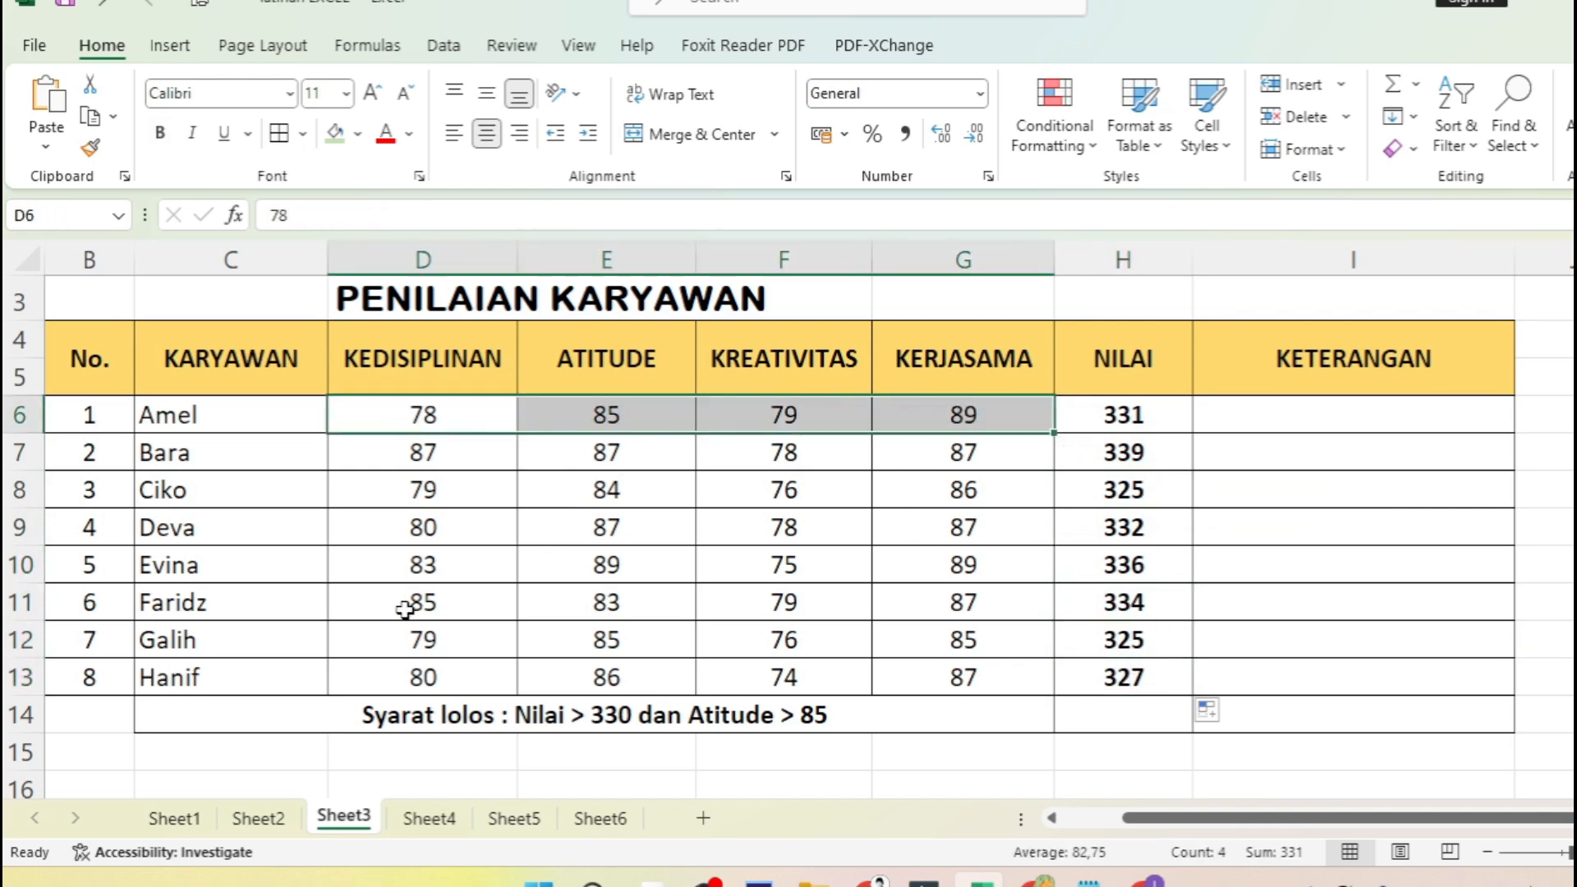
drag(416, 606, 982, 608)
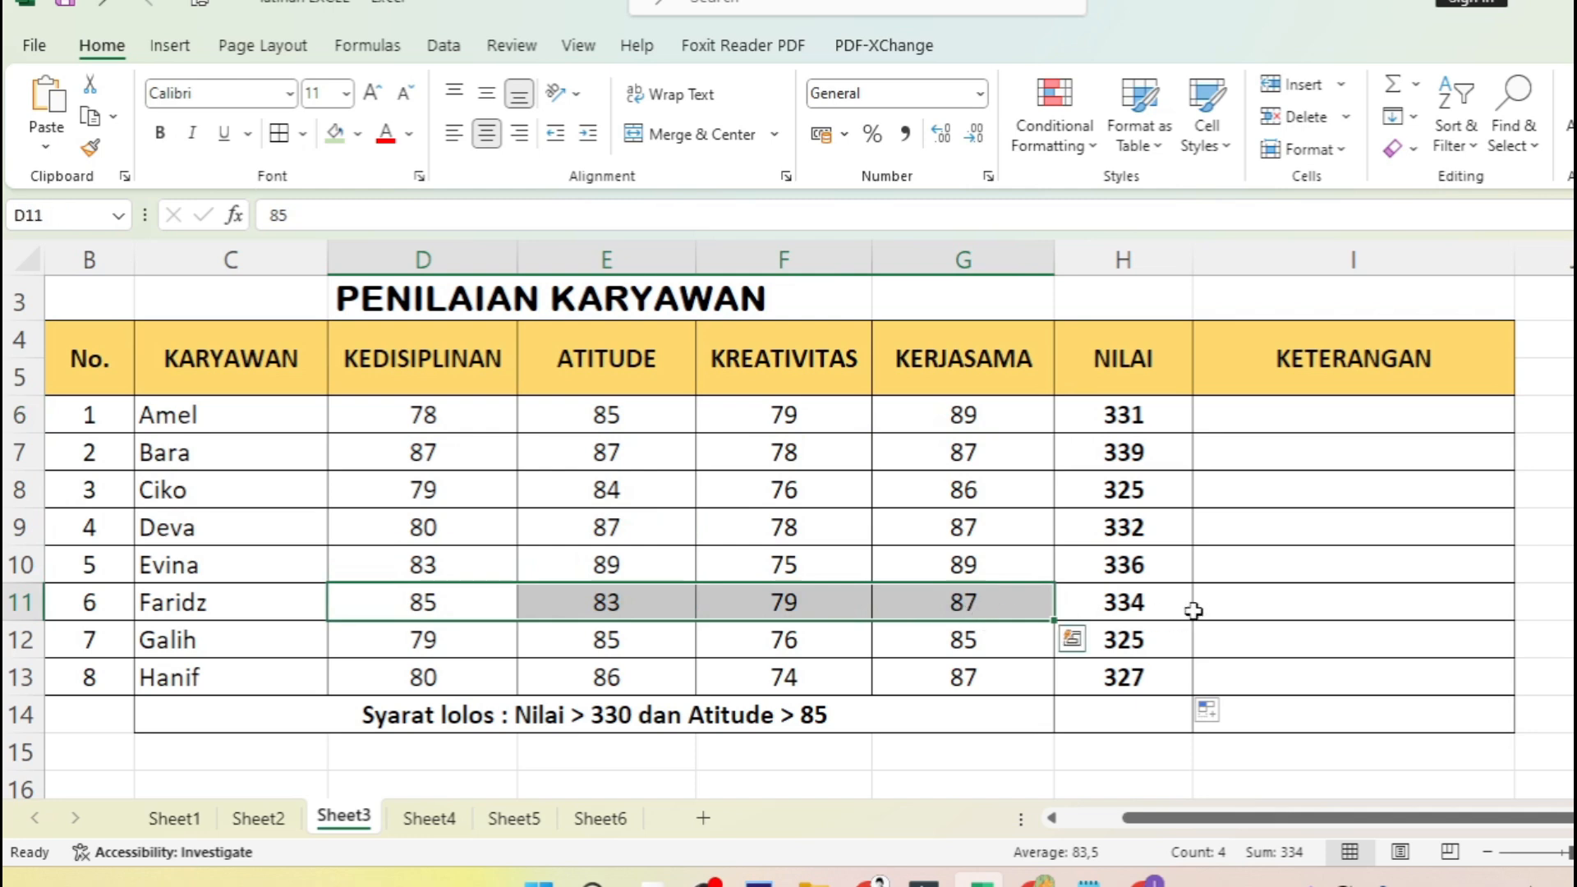
drag(397, 528, 1086, 536)
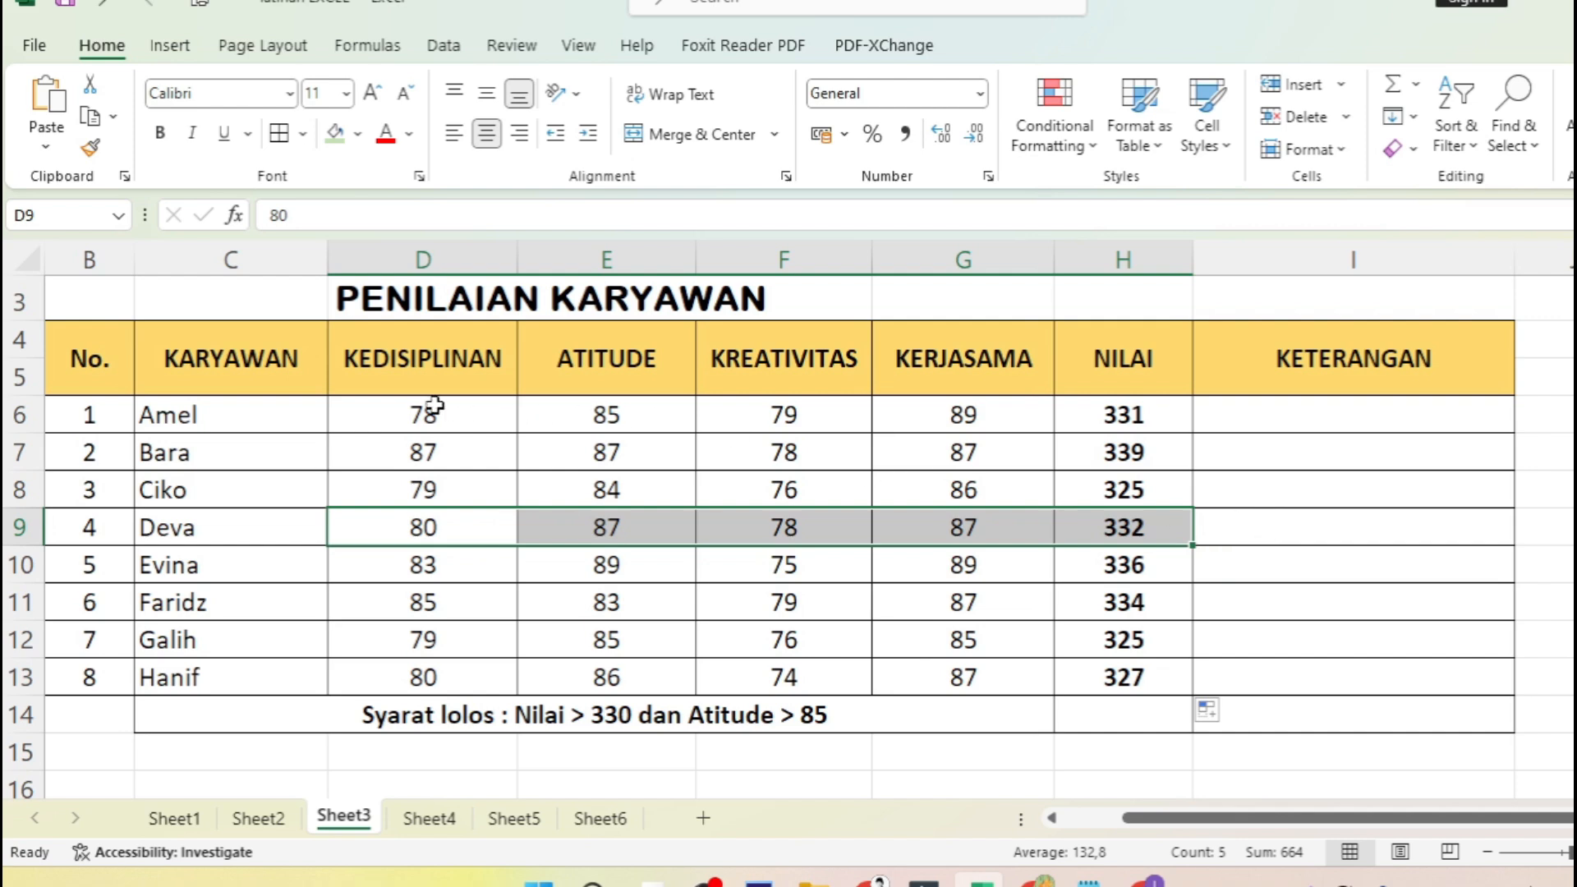
drag(435, 366, 935, 373)
- Insert an IF function in cell I6 of the KETERANGAN column and move its arguments dialog clear of the NILAI column
click(1250, 423)
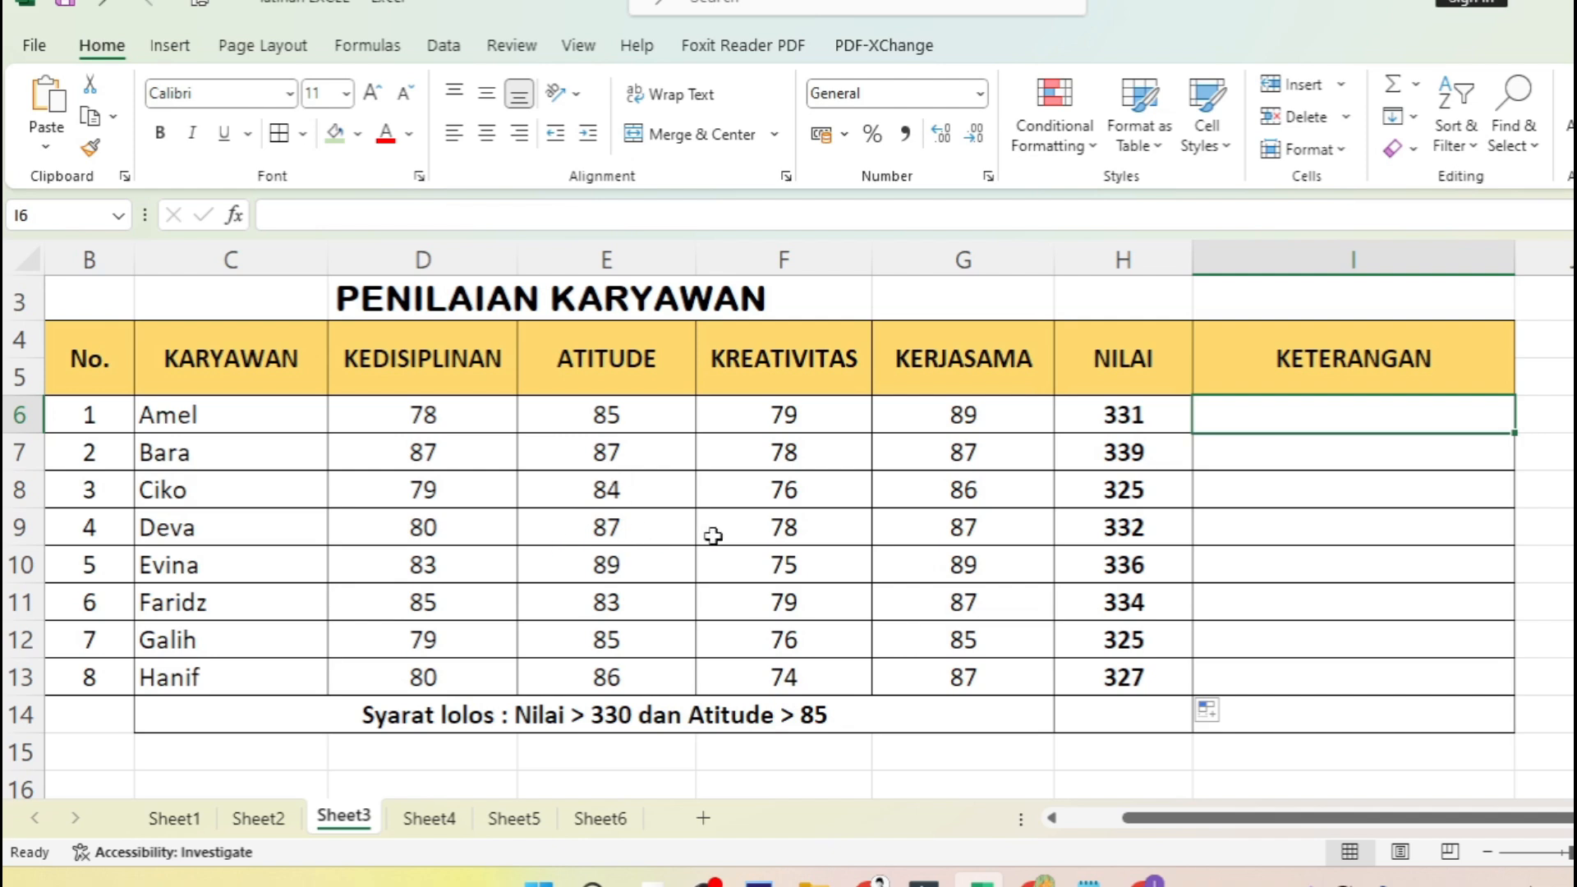
click(1249, 458)
click(1260, 423)
click(234, 216)
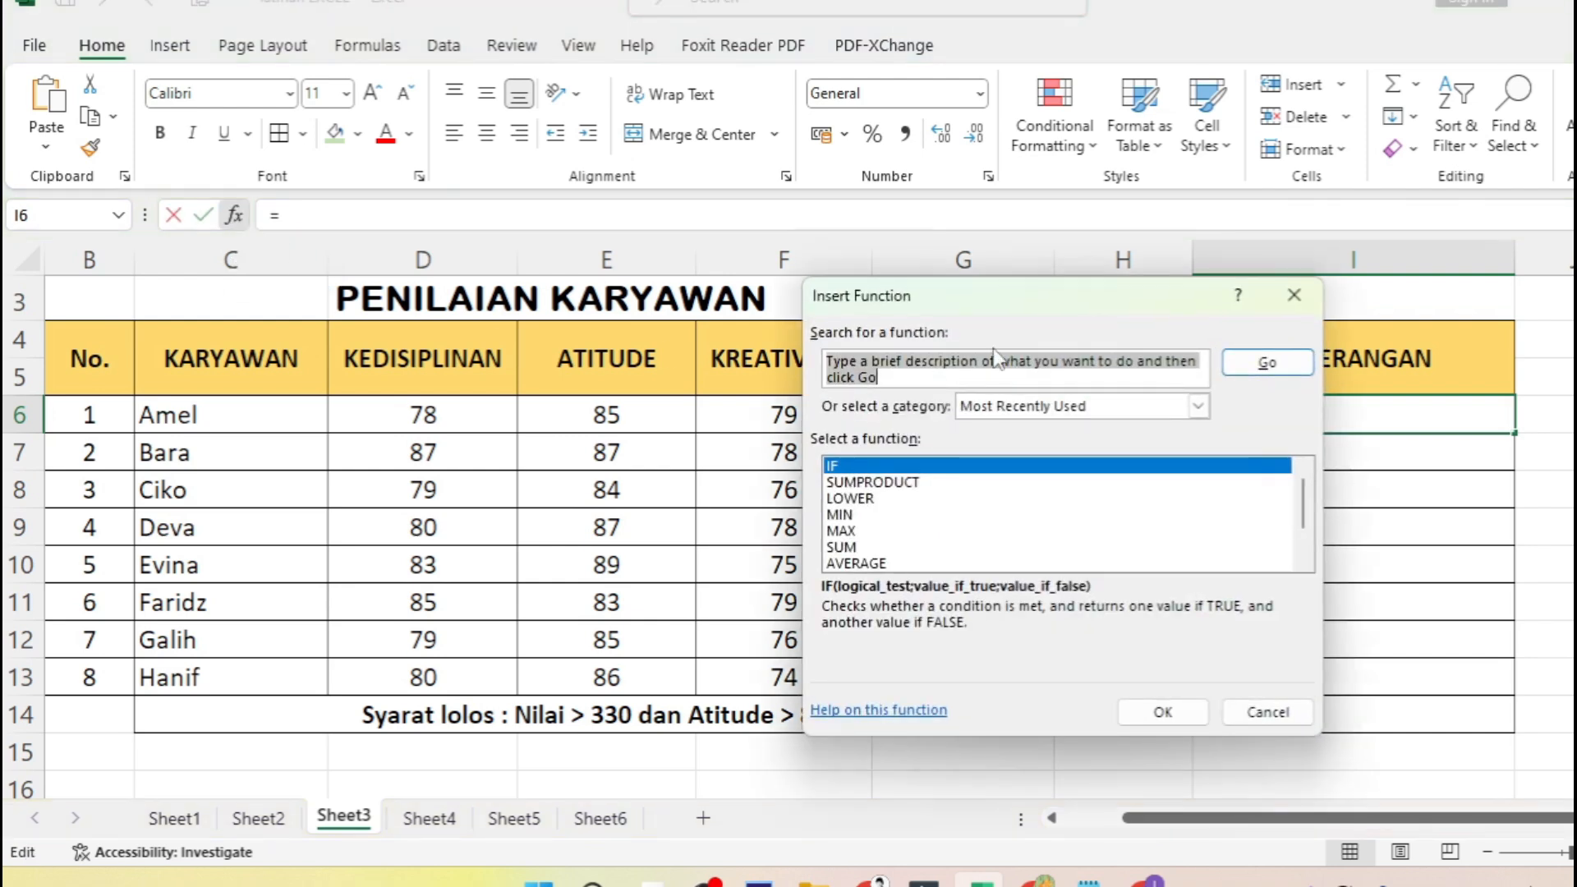
drag(1065, 304, 781, 309)
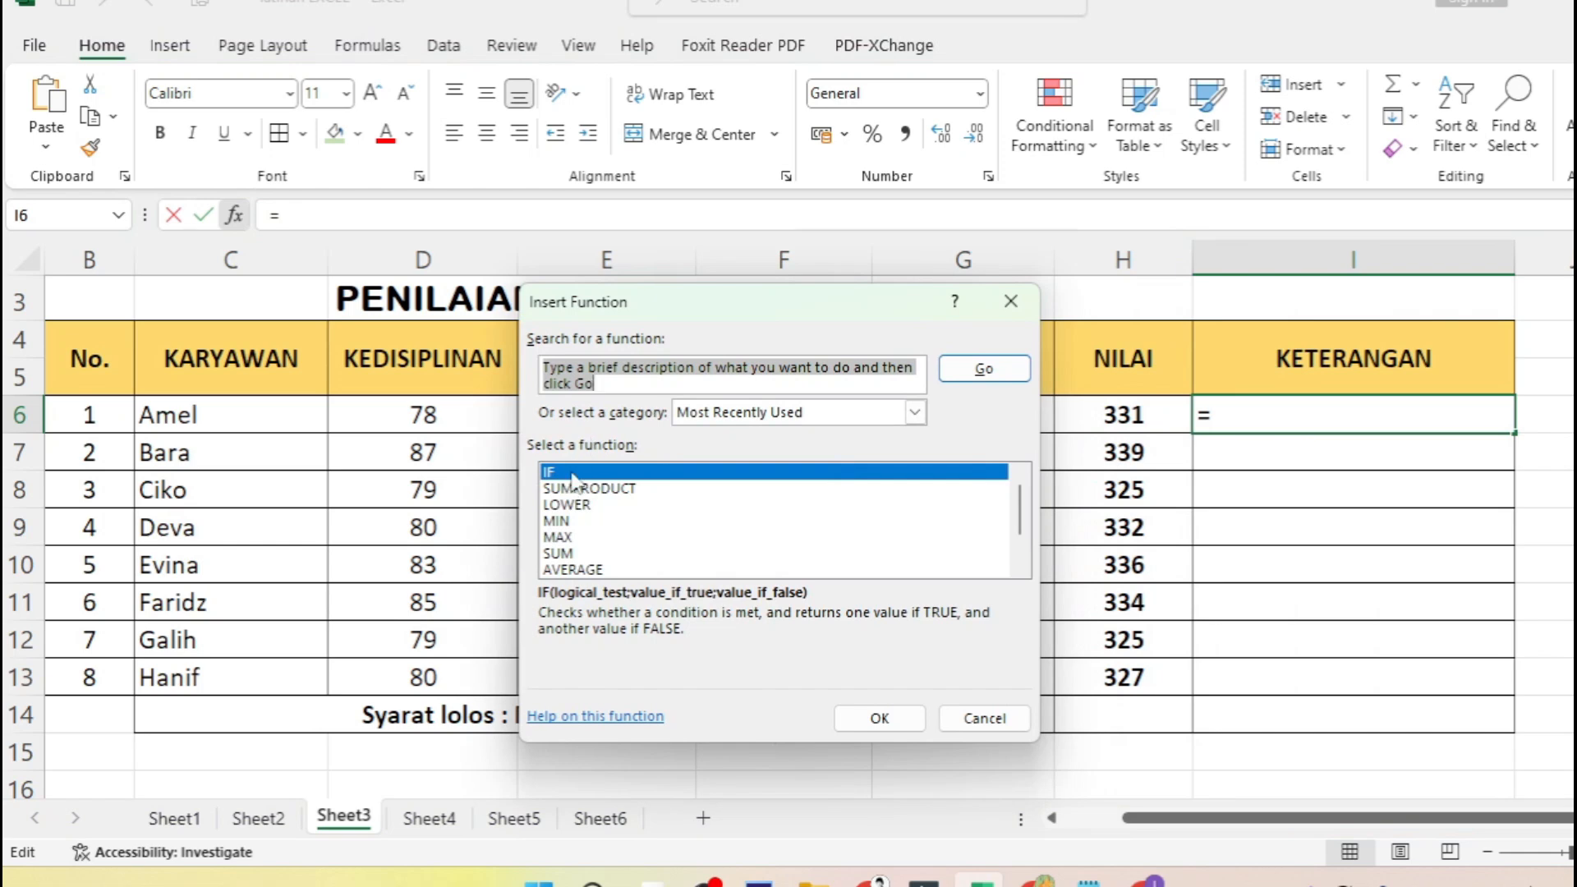
click(879, 718)
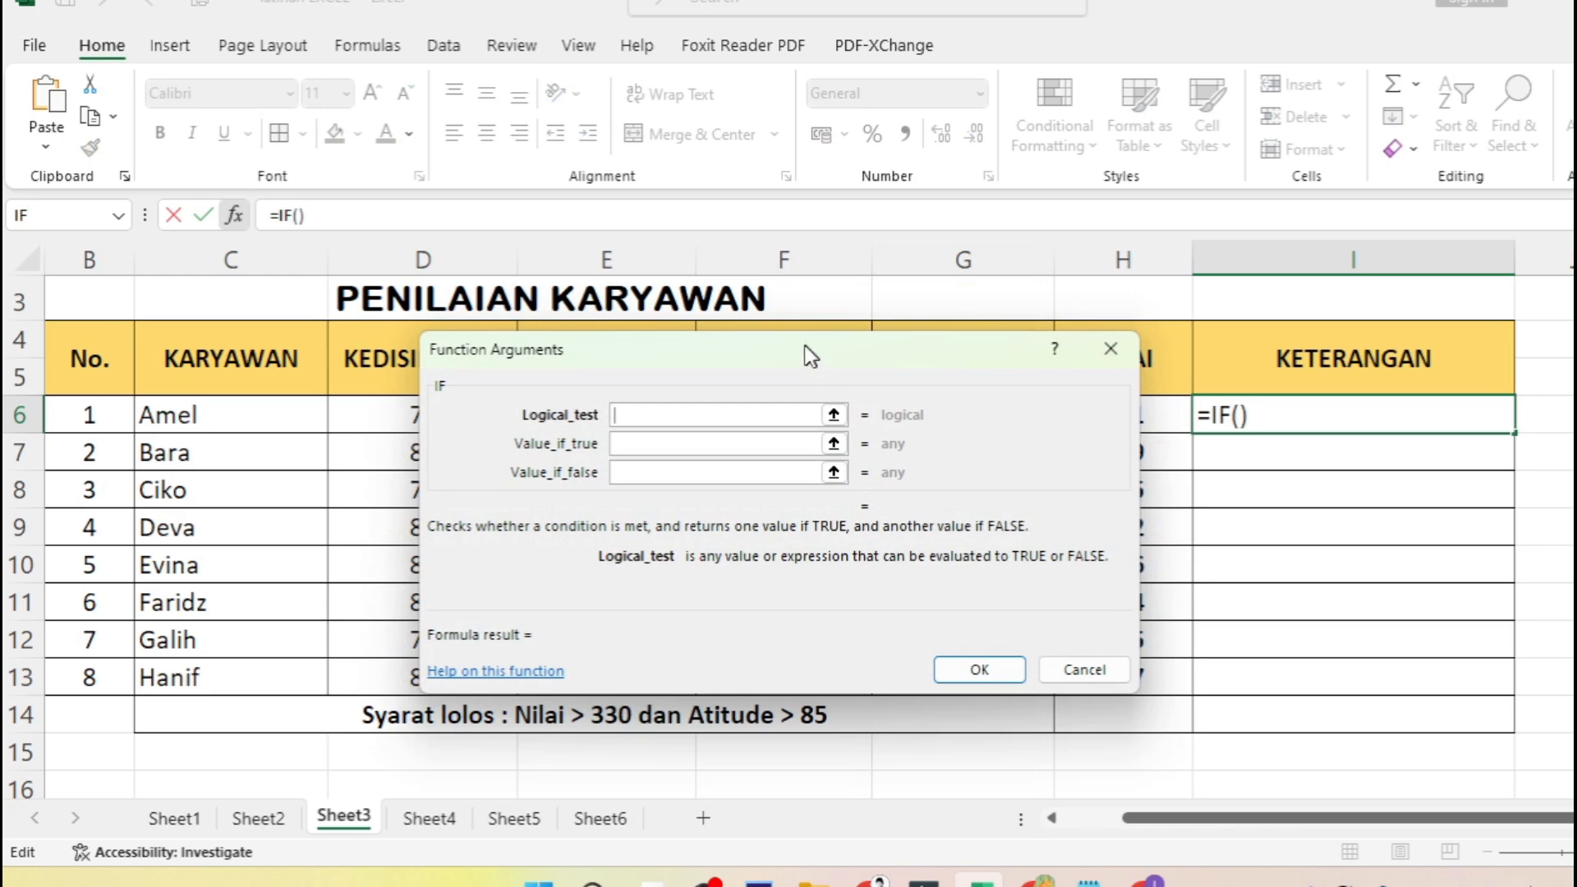
drag(809, 355, 553, 271)
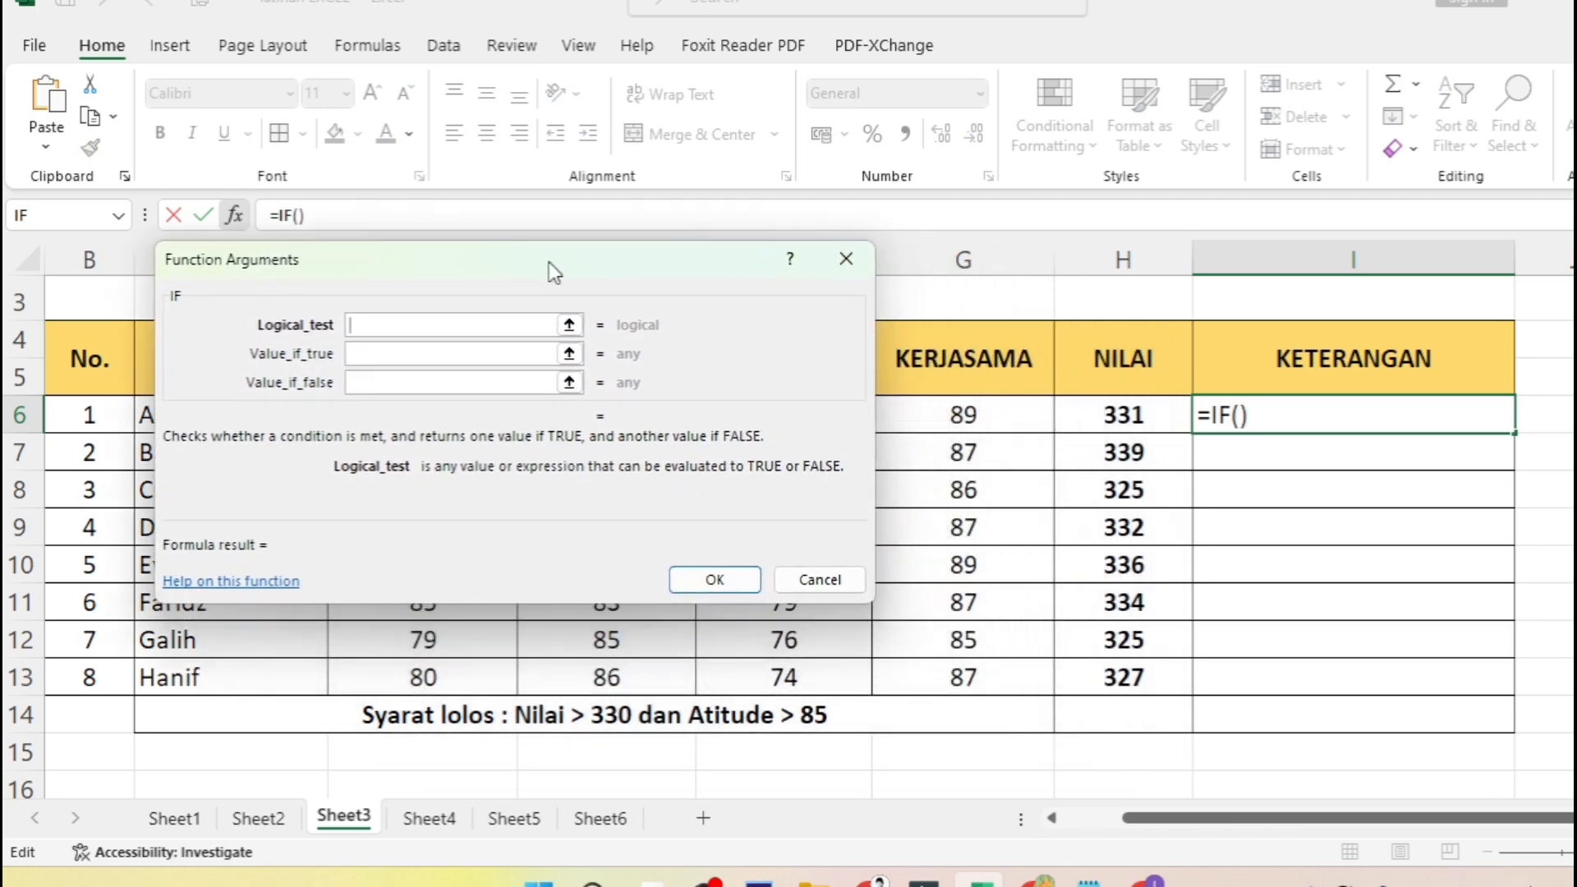
click(475, 353)
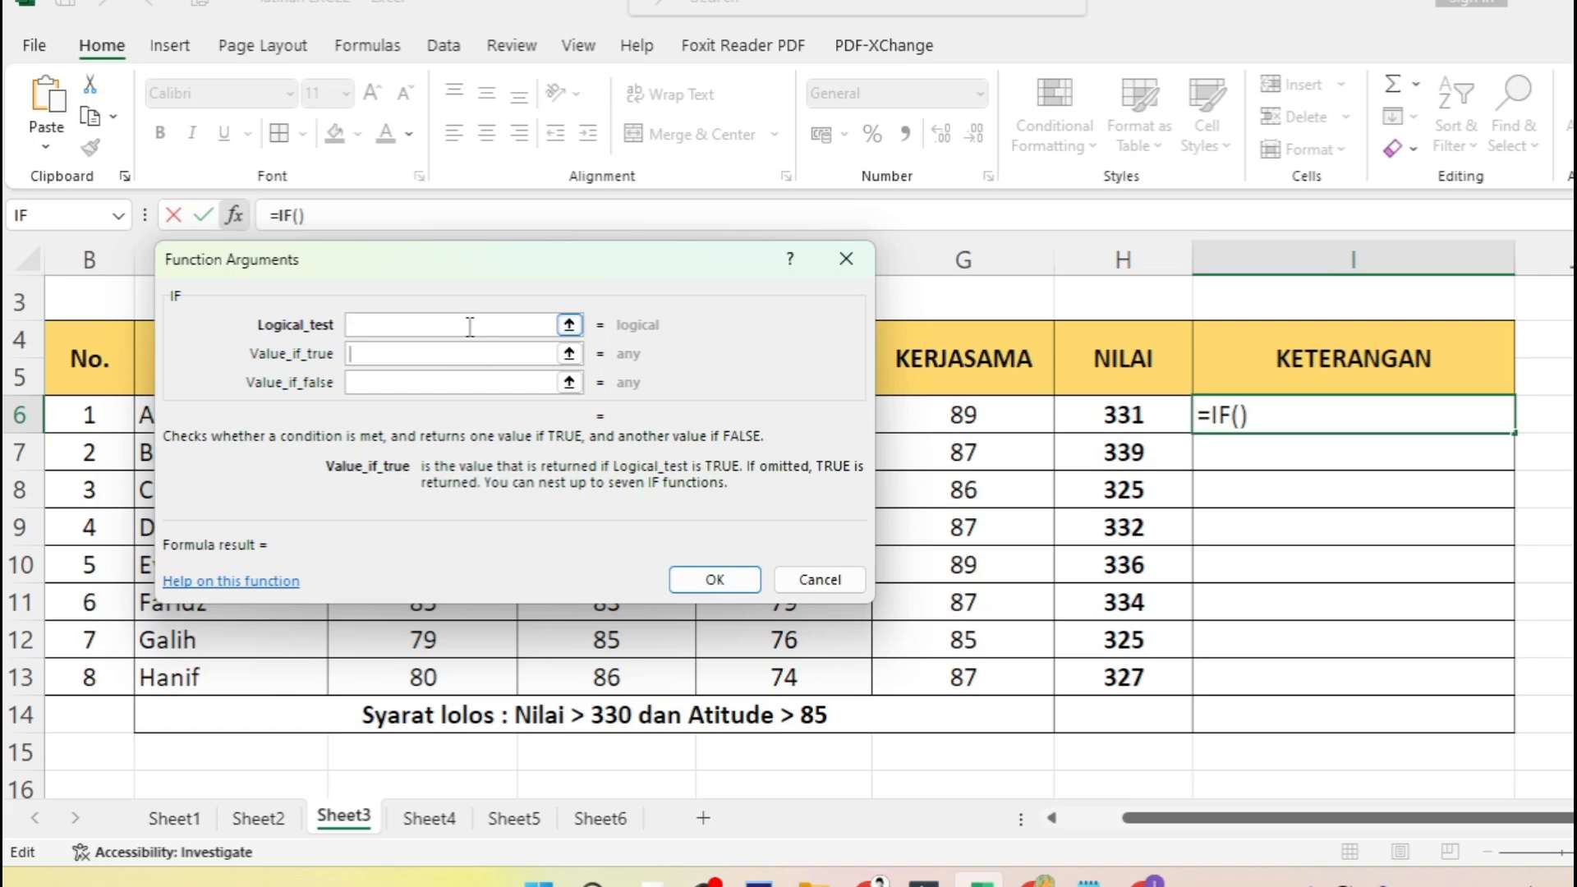
click(427, 383)
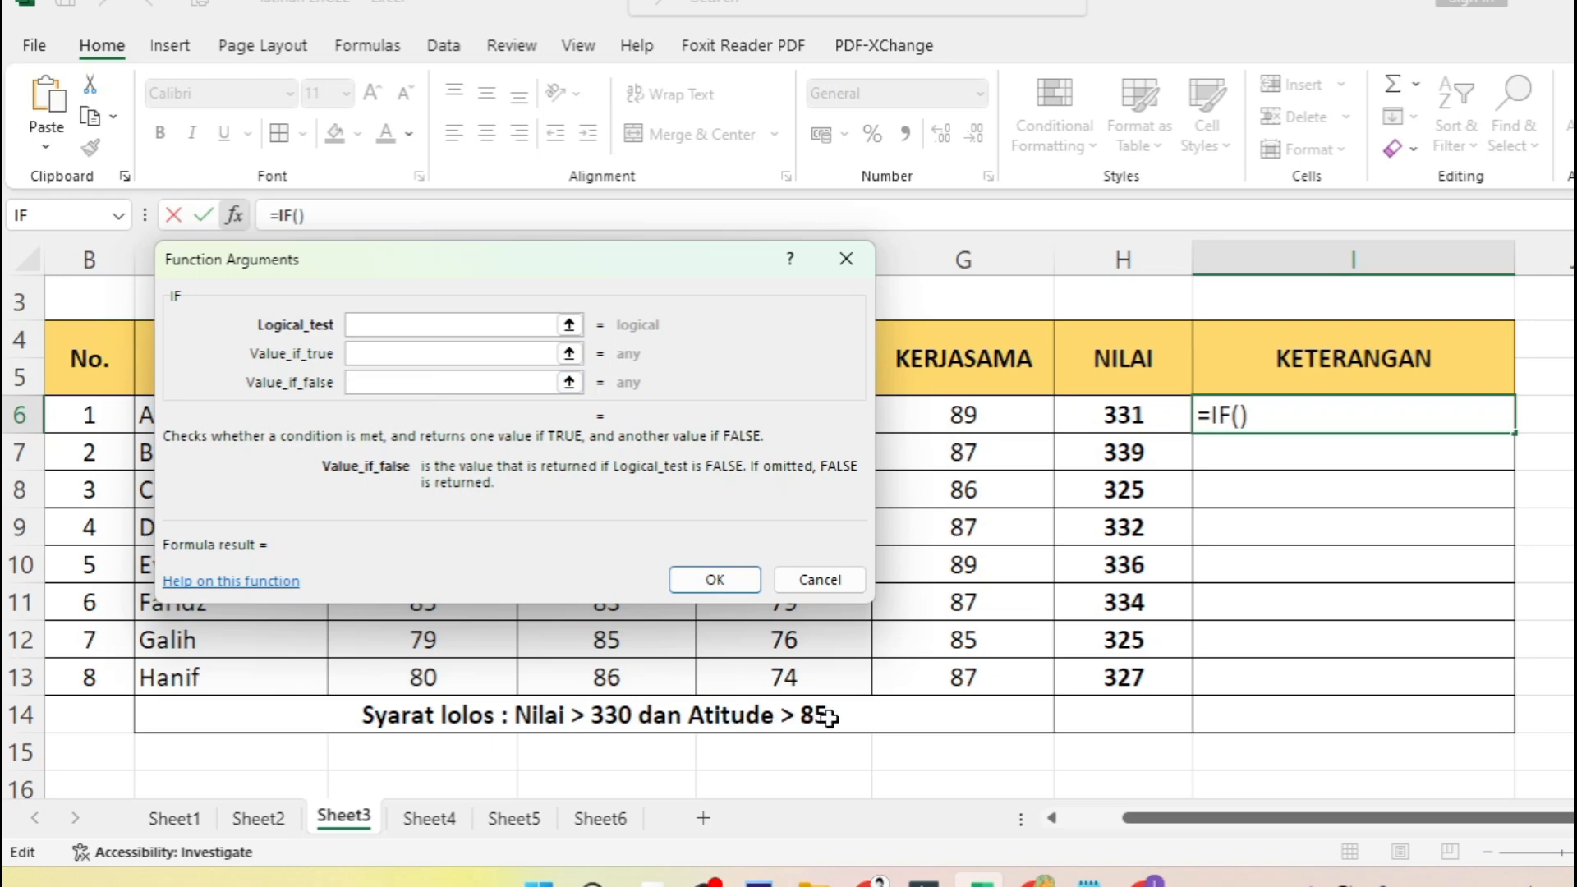
click(396, 323)
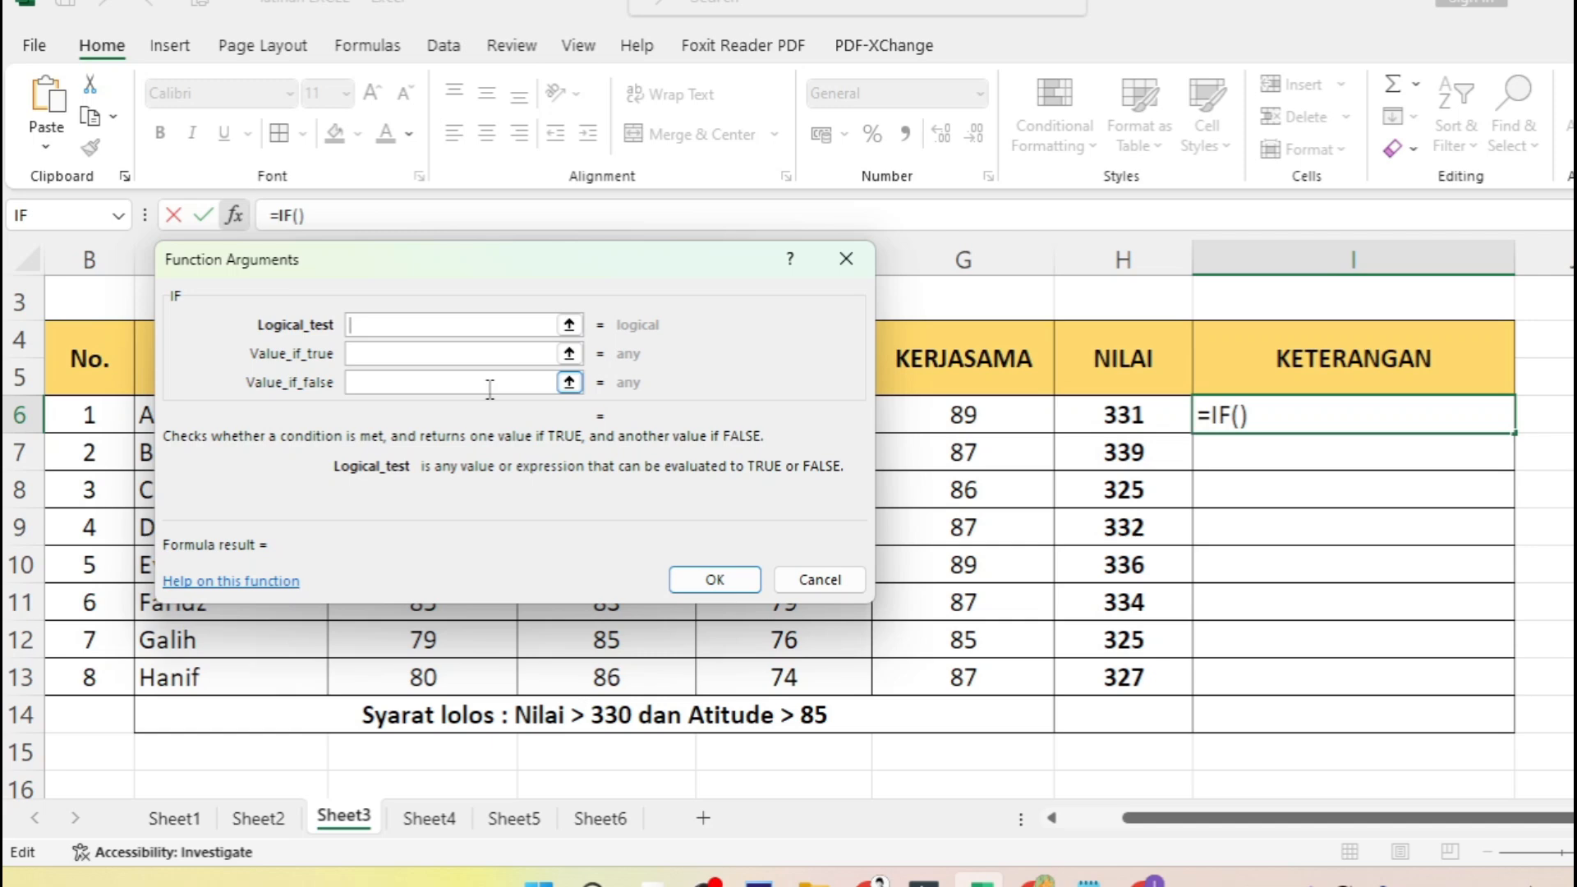
text(and)
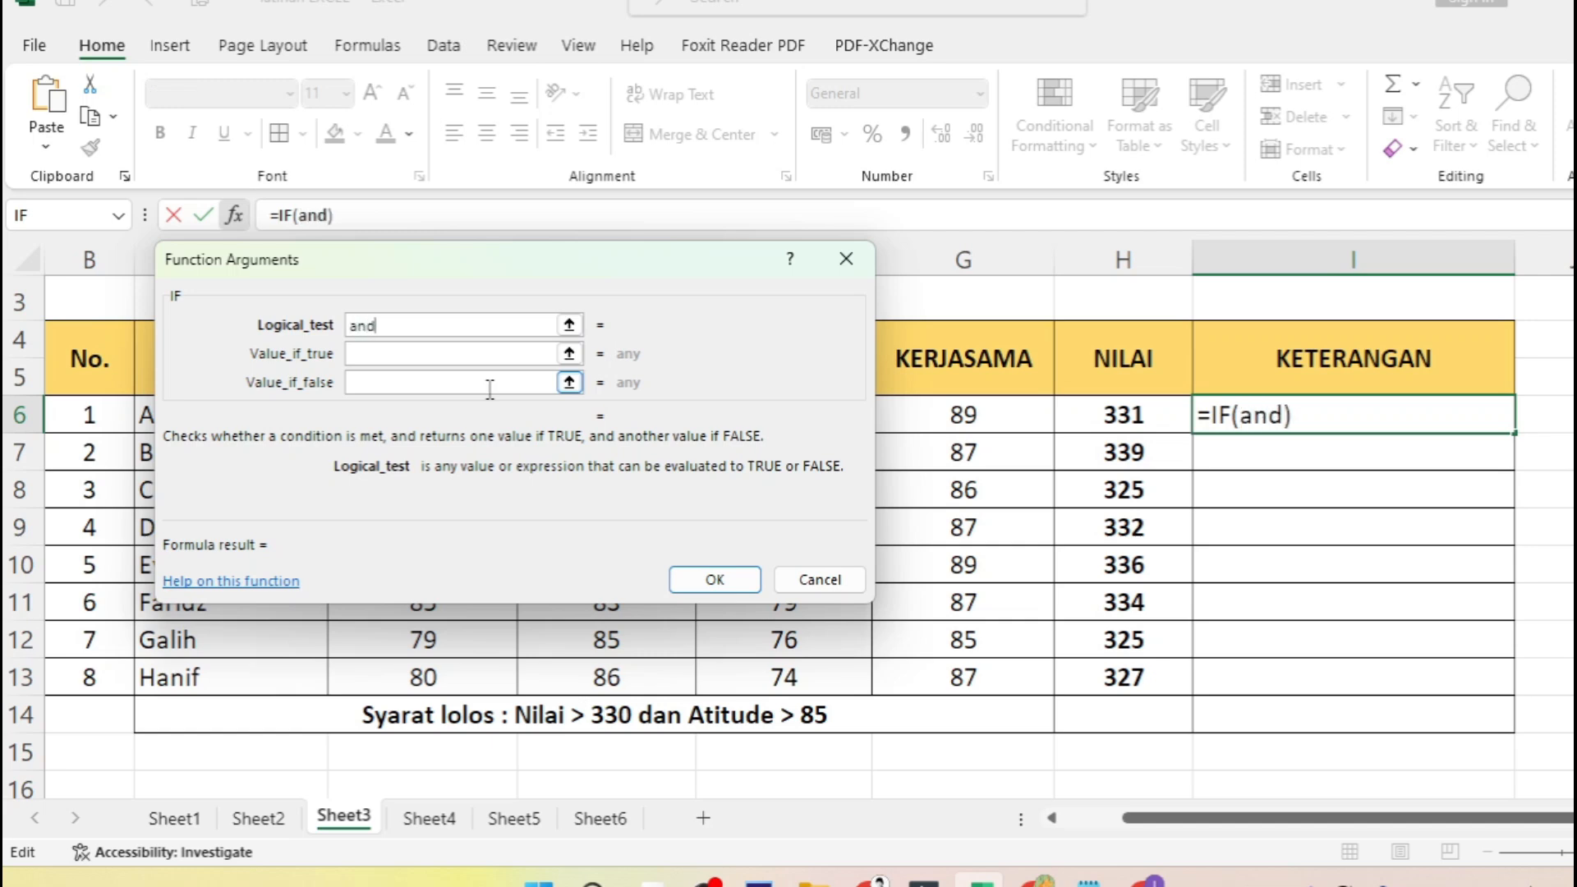
key(BackSpace)
key(BackSpace)
key(BackSpace)
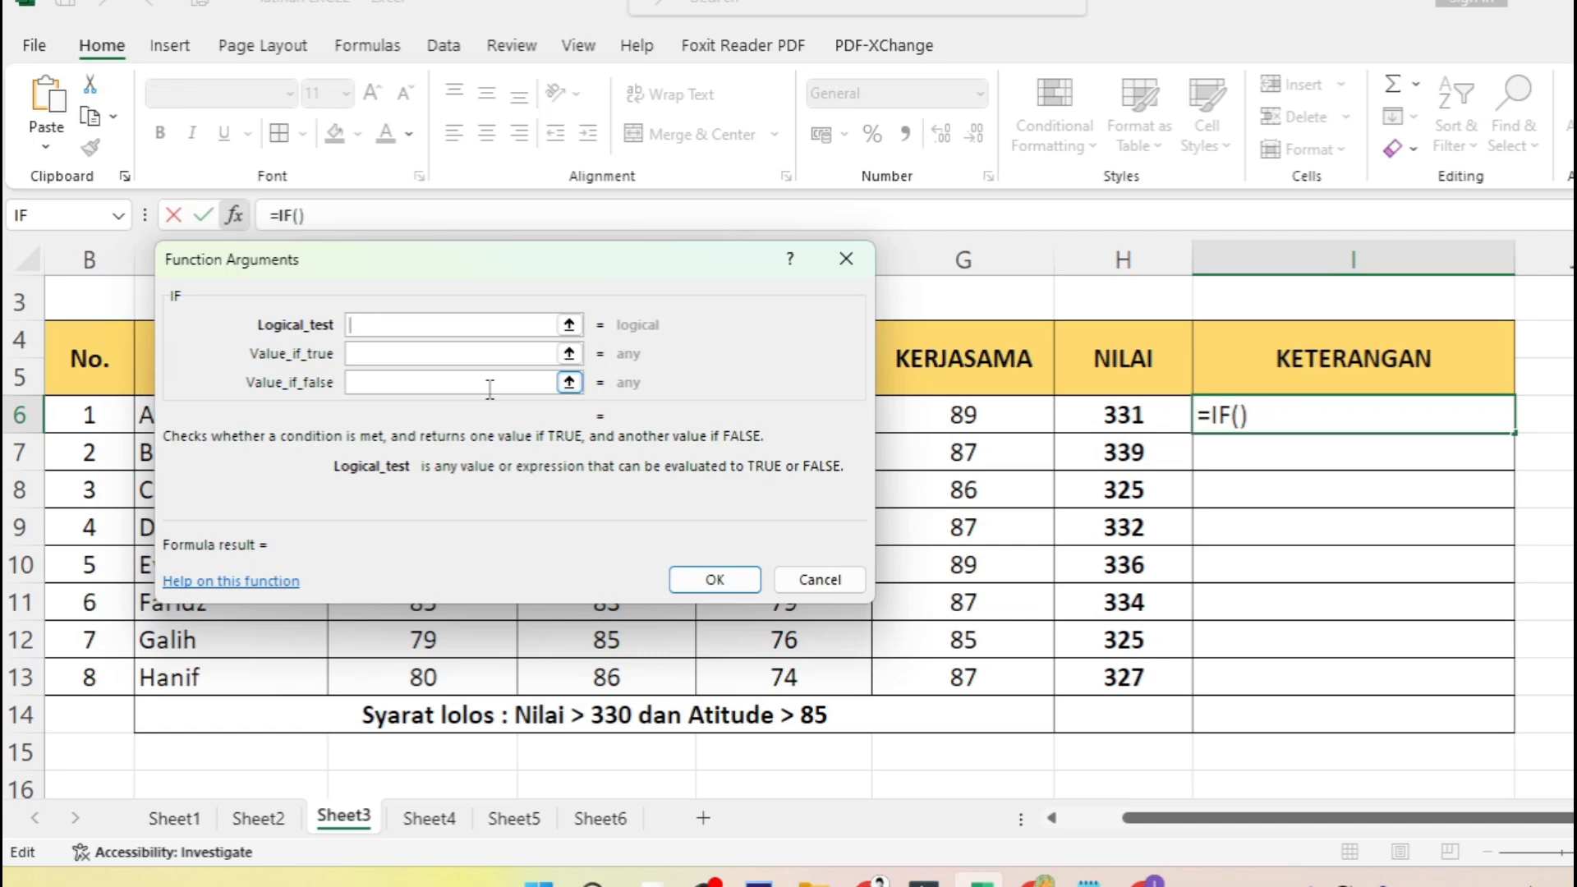
- Begin the IF's logical test with an AND function whose first condition is H6>330, followed by a semicolon separator
text(AND)
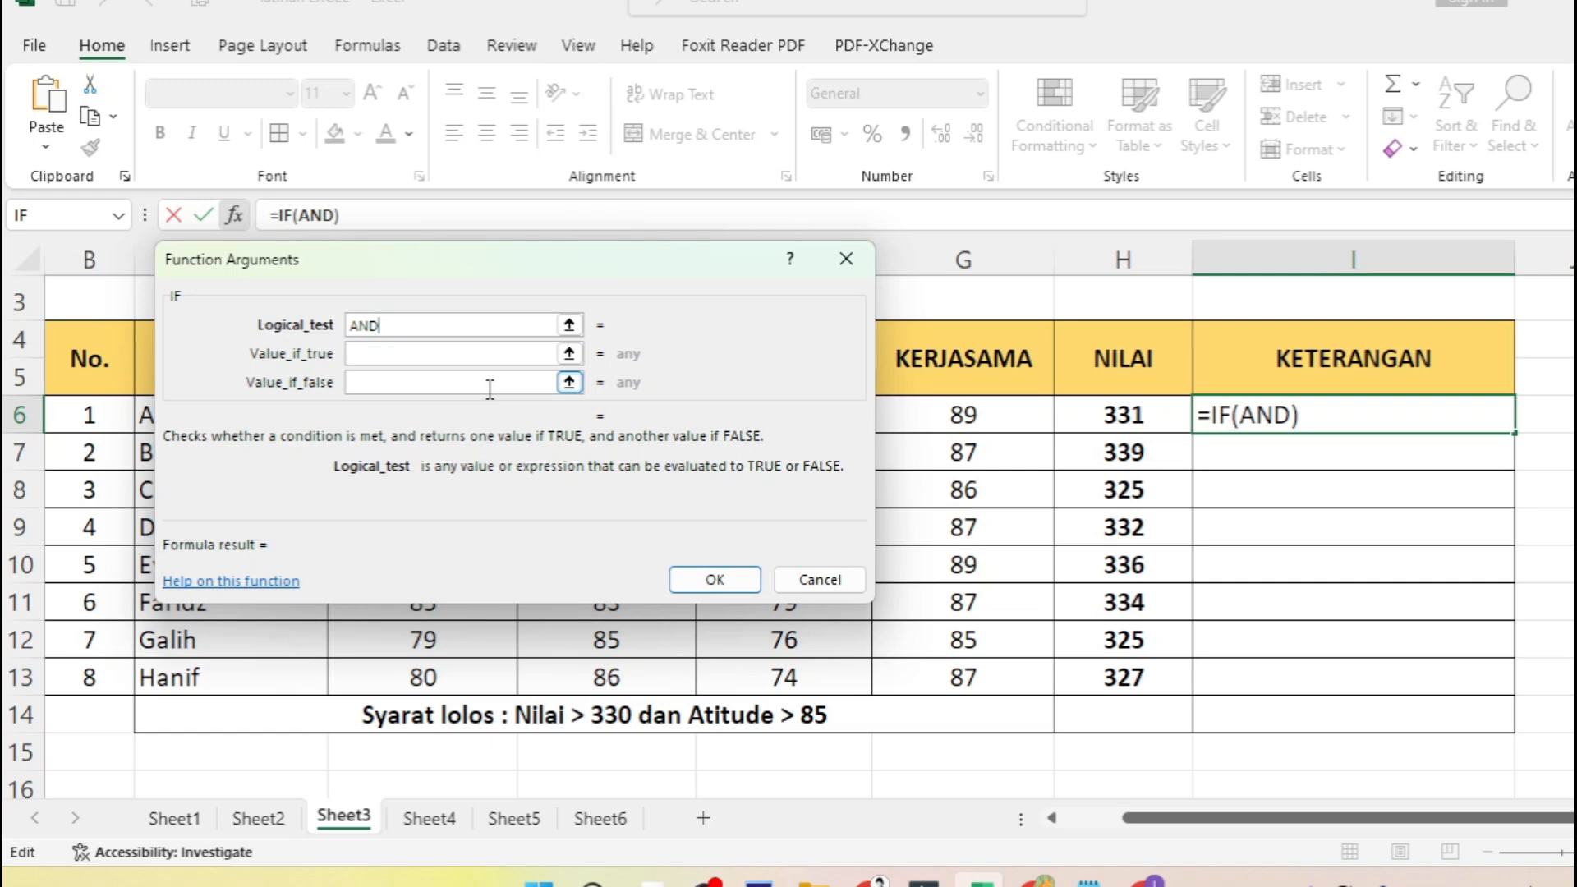
text(()
click(1132, 417)
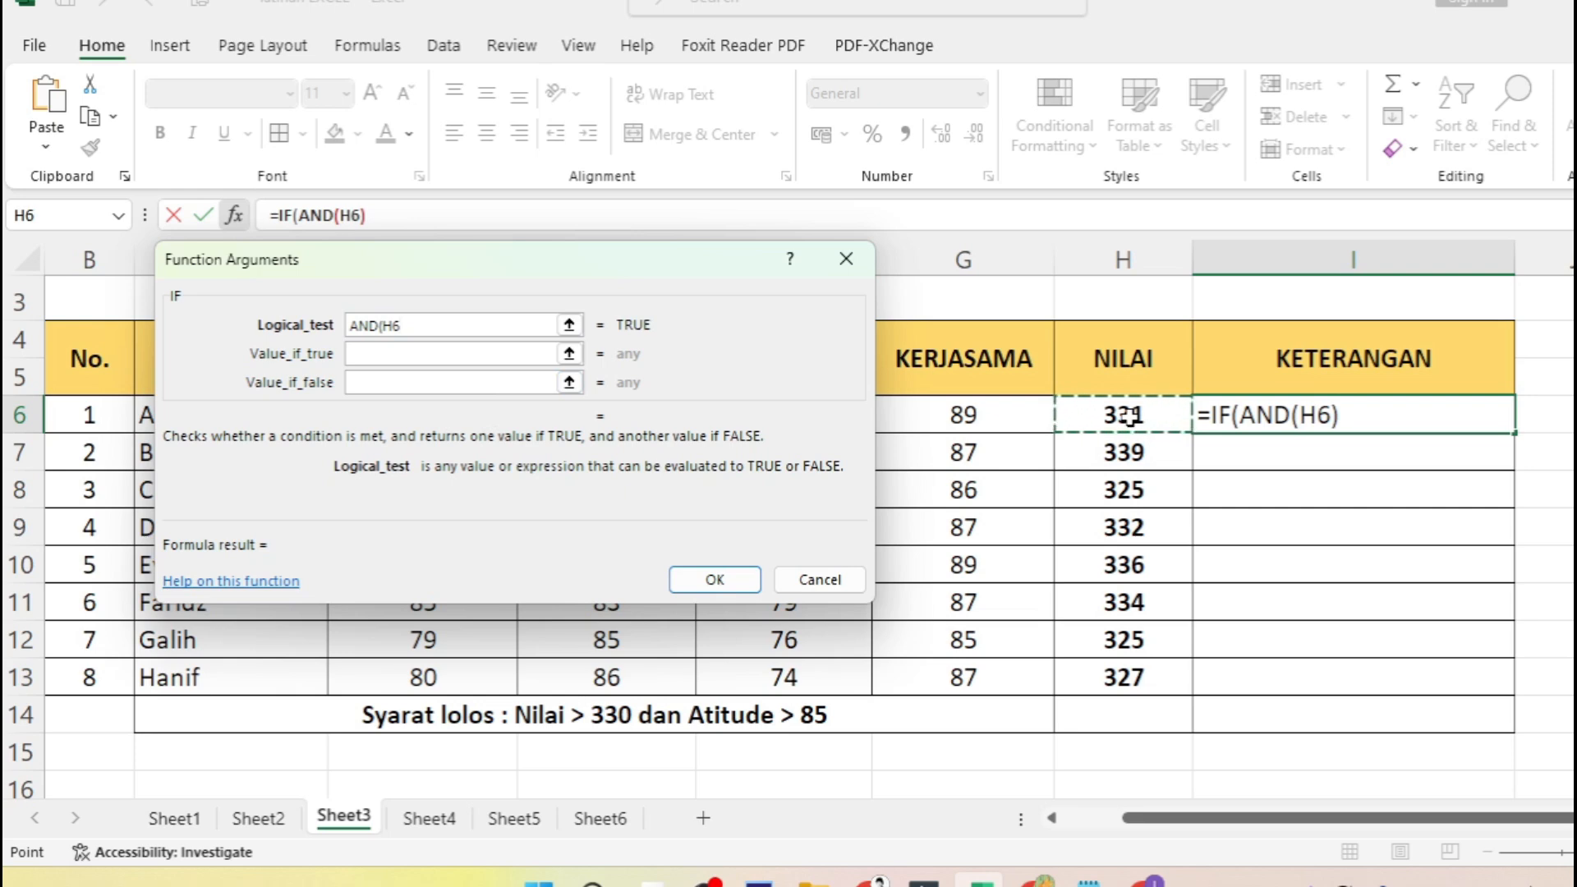
text(>)
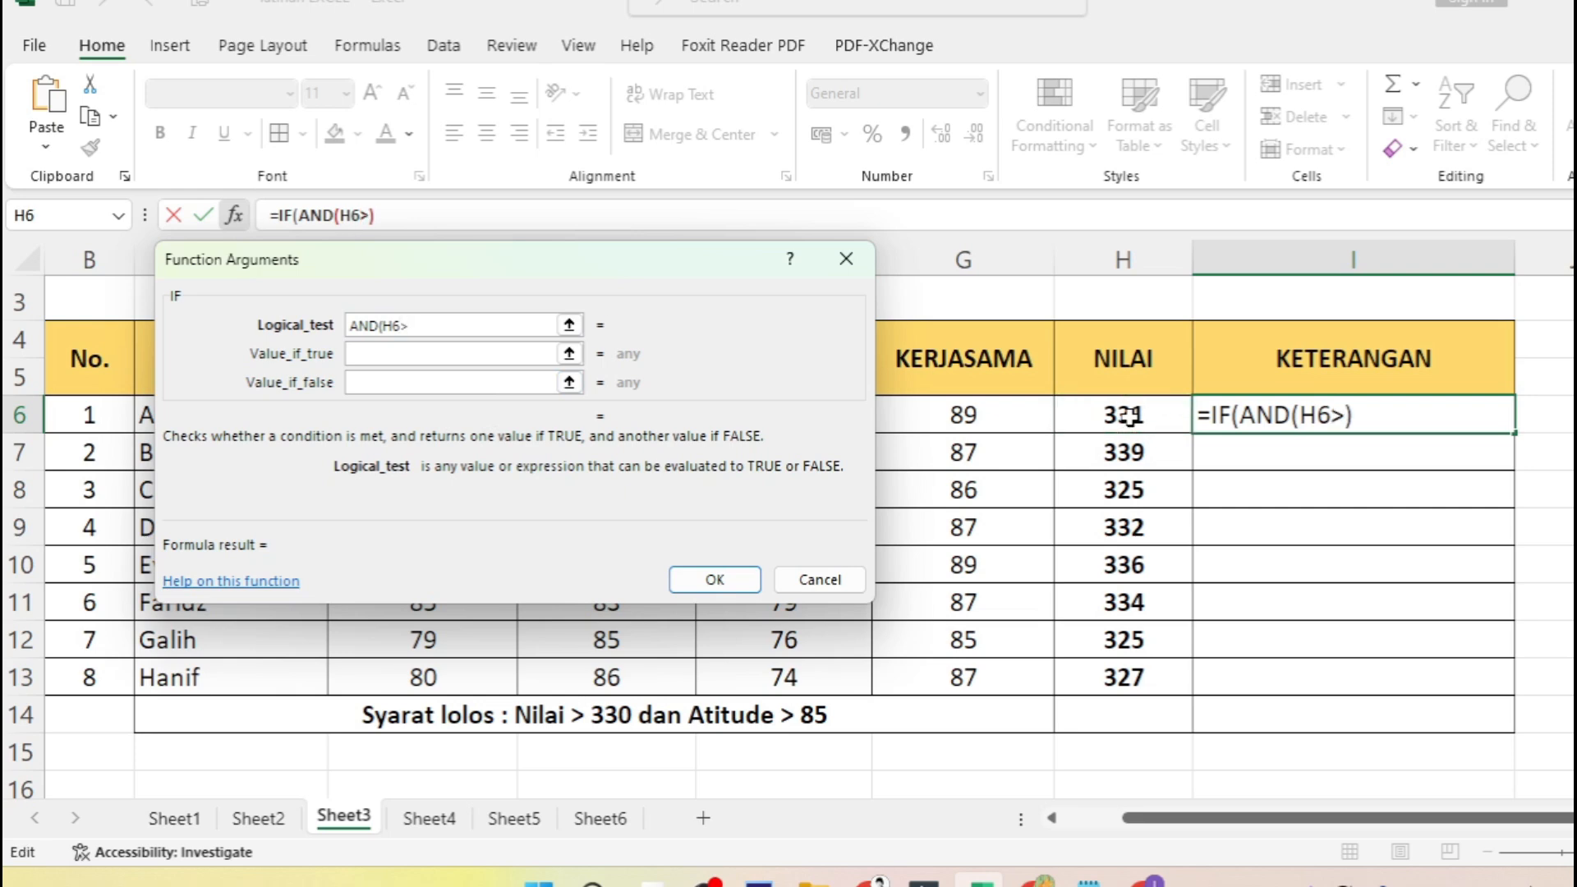
text(330)
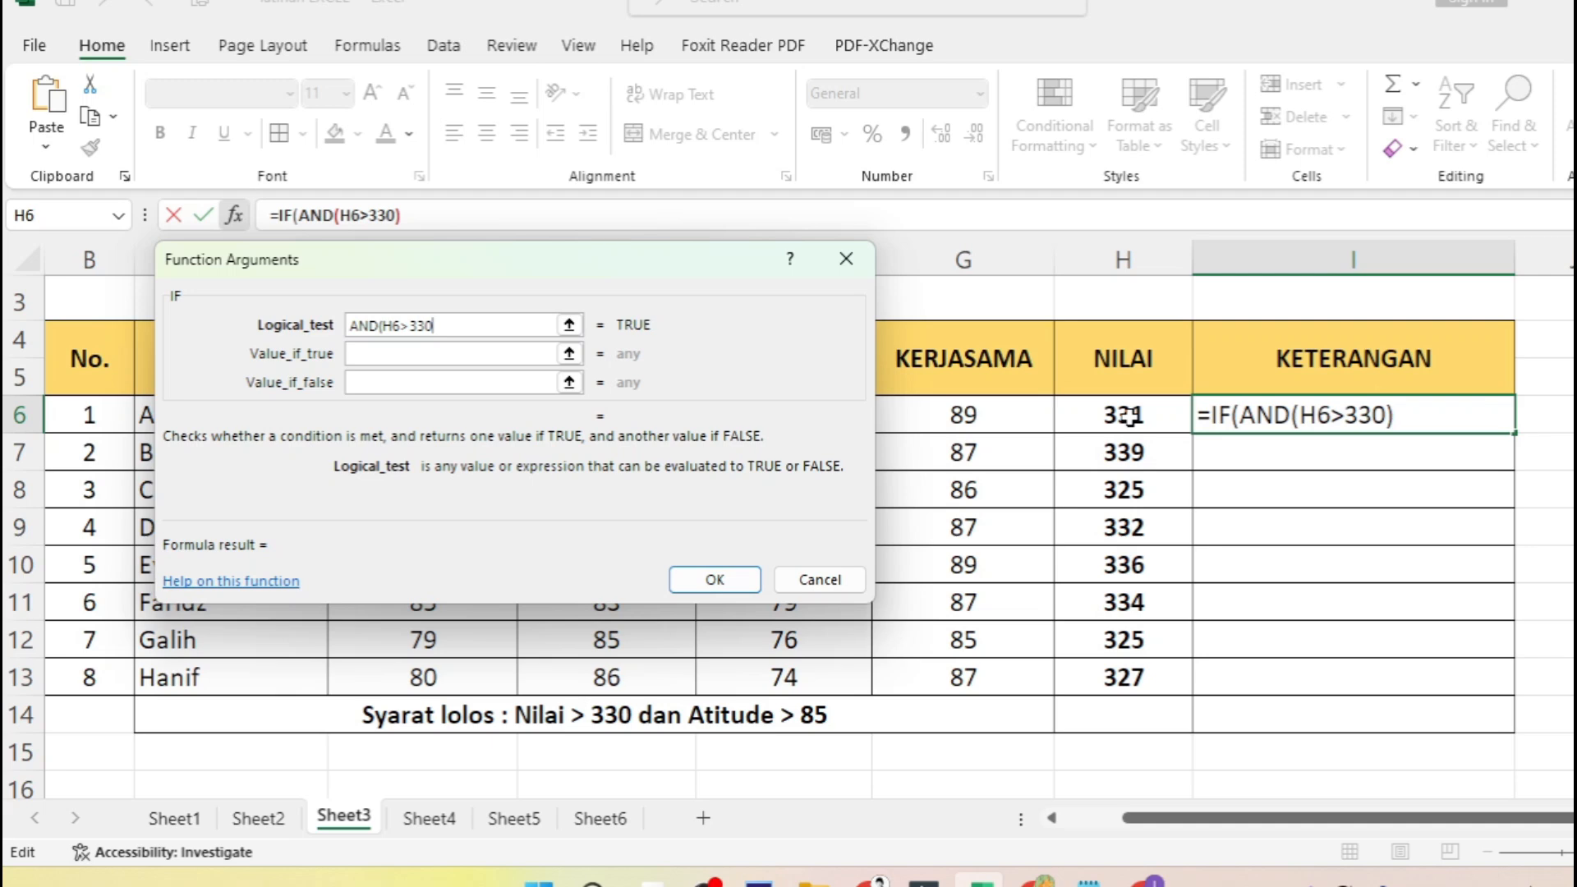
text(;)
- Add E6>85 as the second condition of the AND test and close its parenthesis
drag(640, 263, 662, 471)
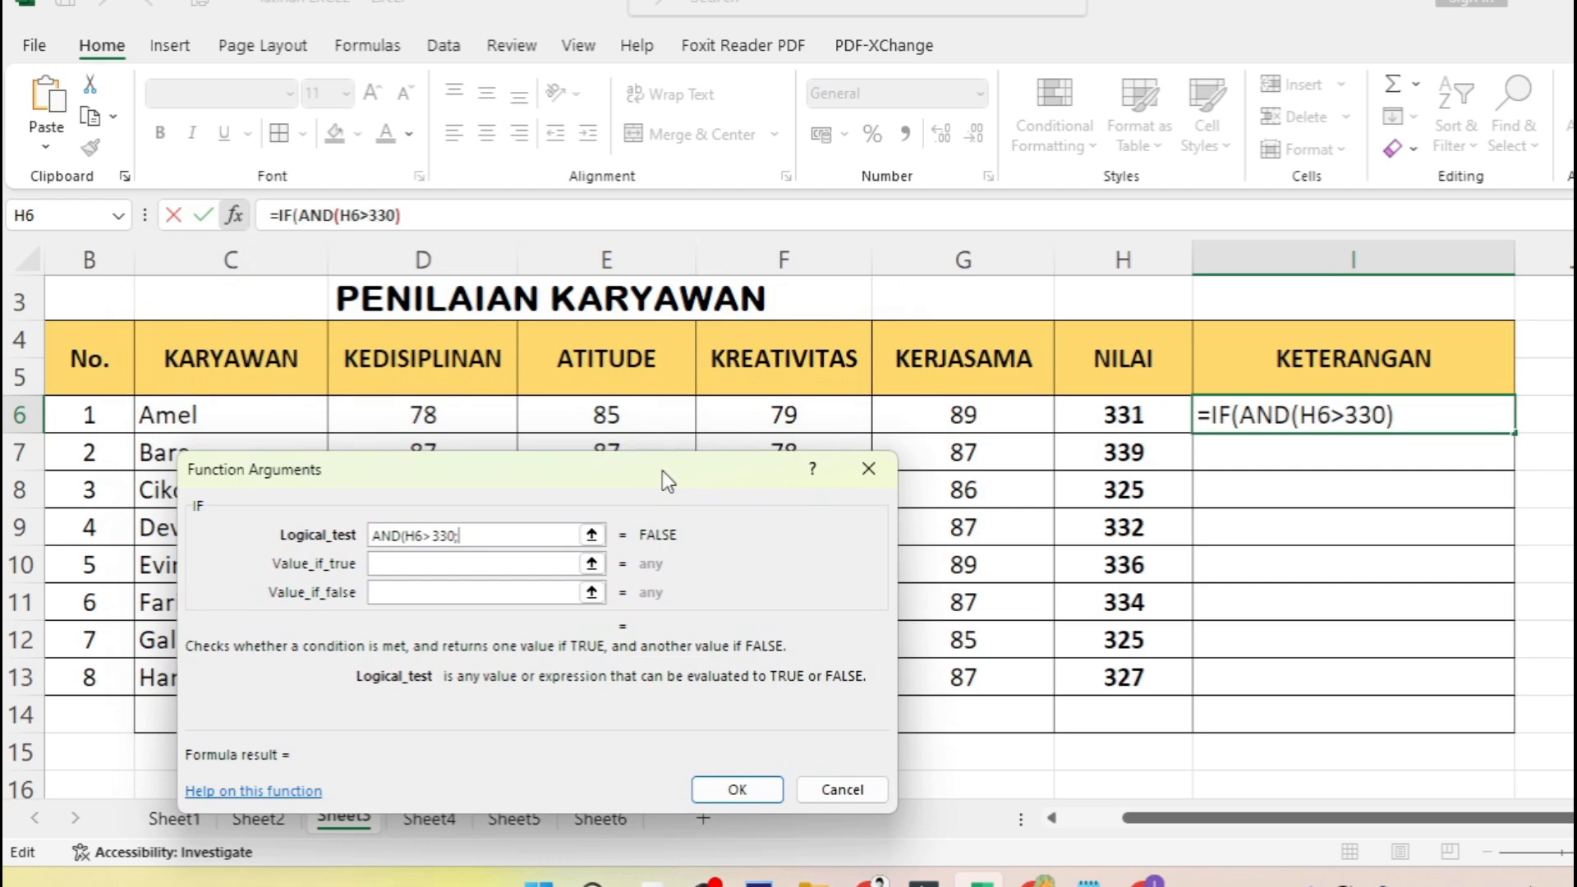
click(606, 414)
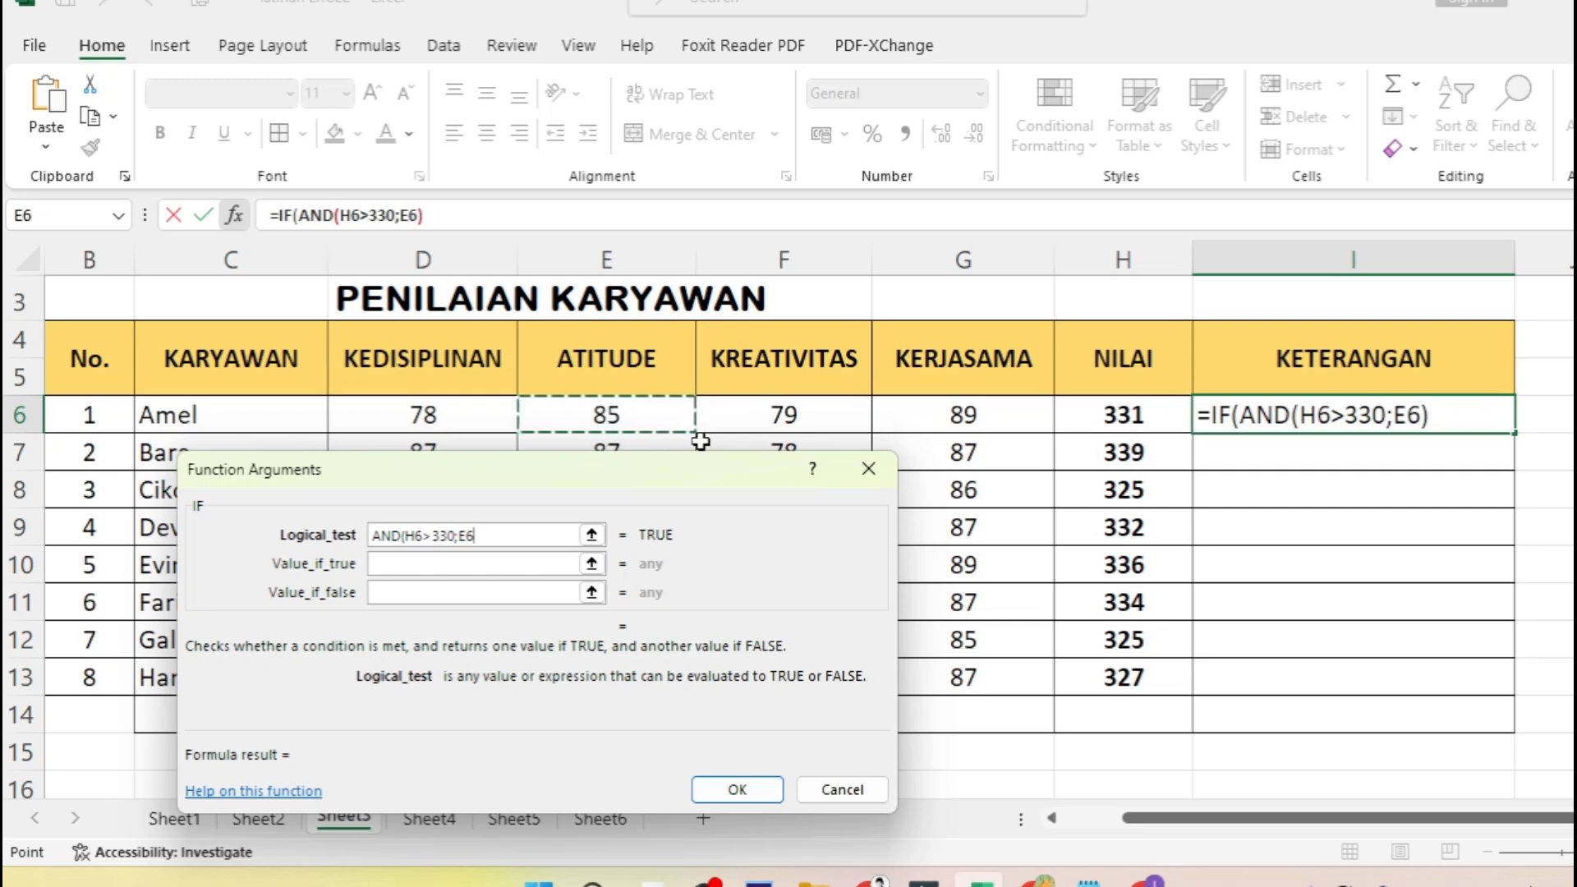
text(>)
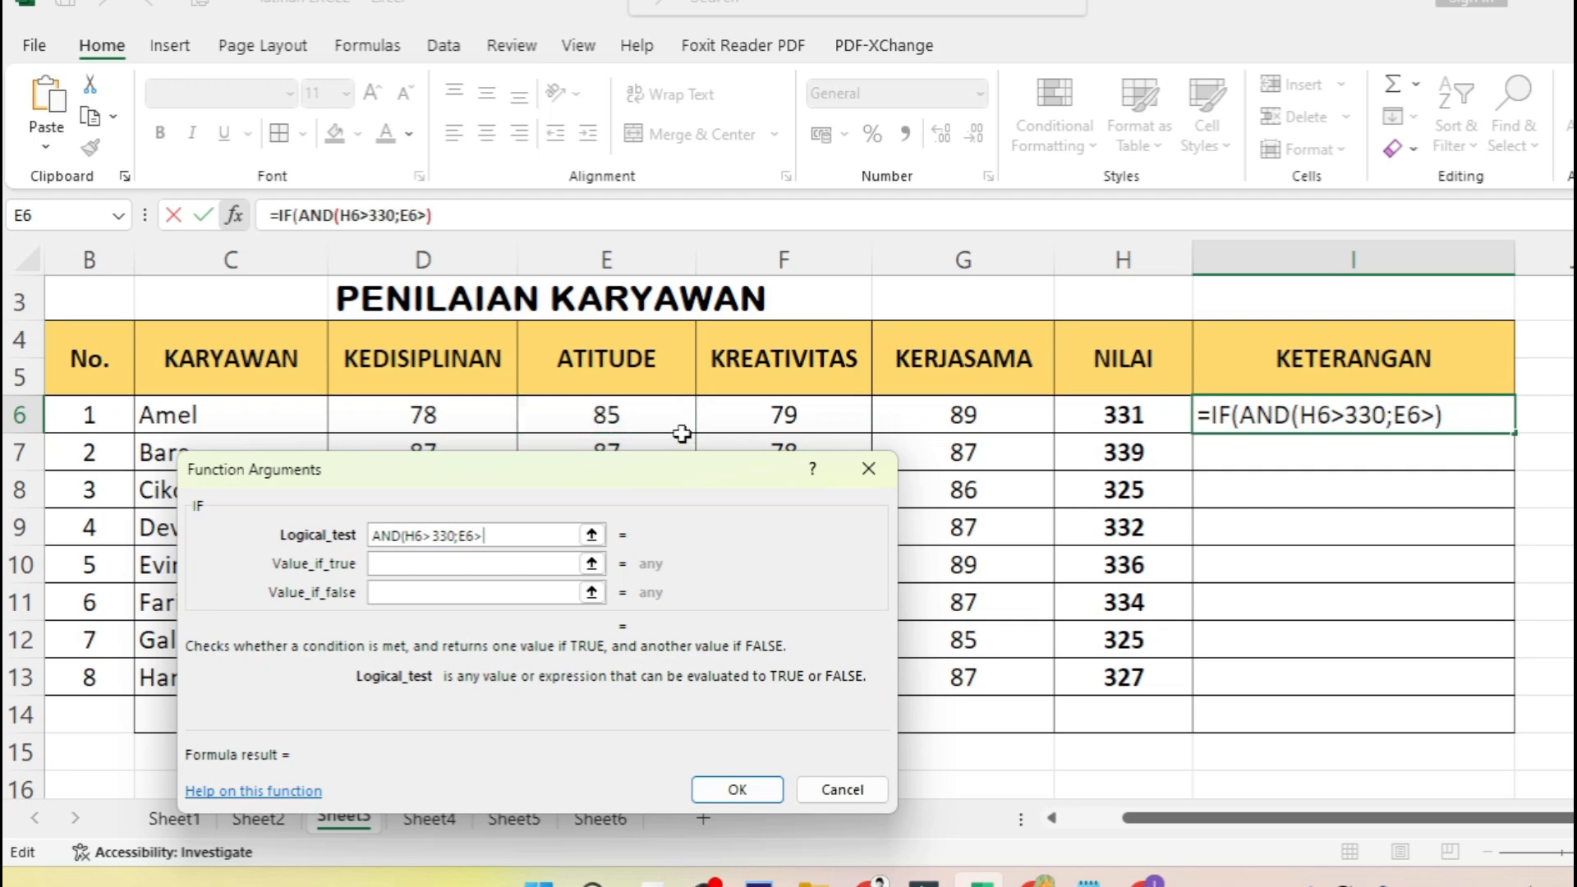
drag(652, 469, 658, 350)
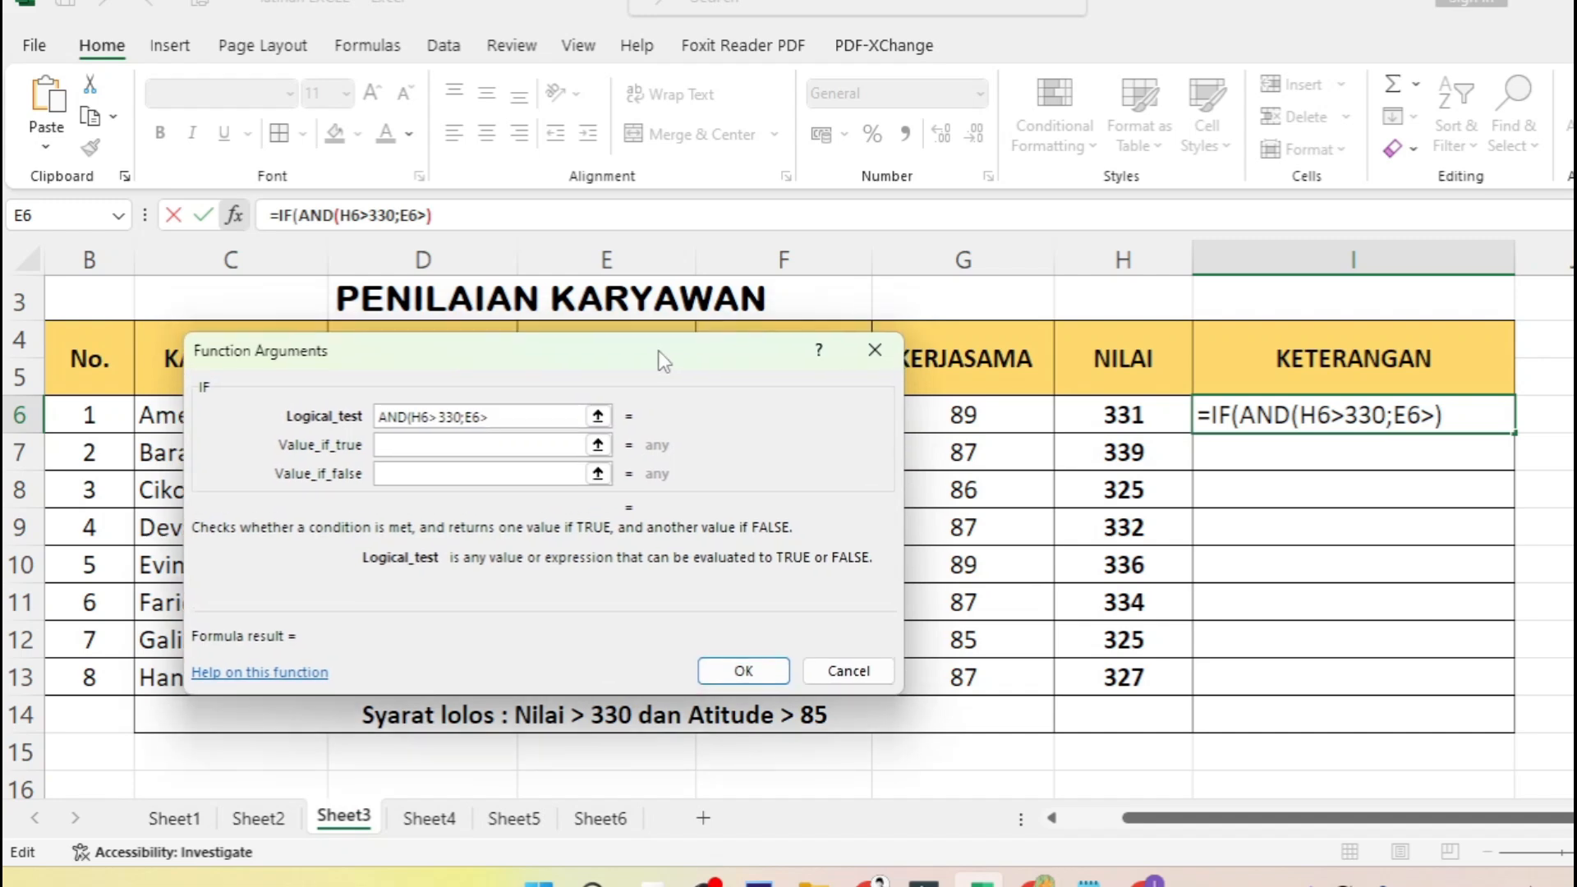
text(85)
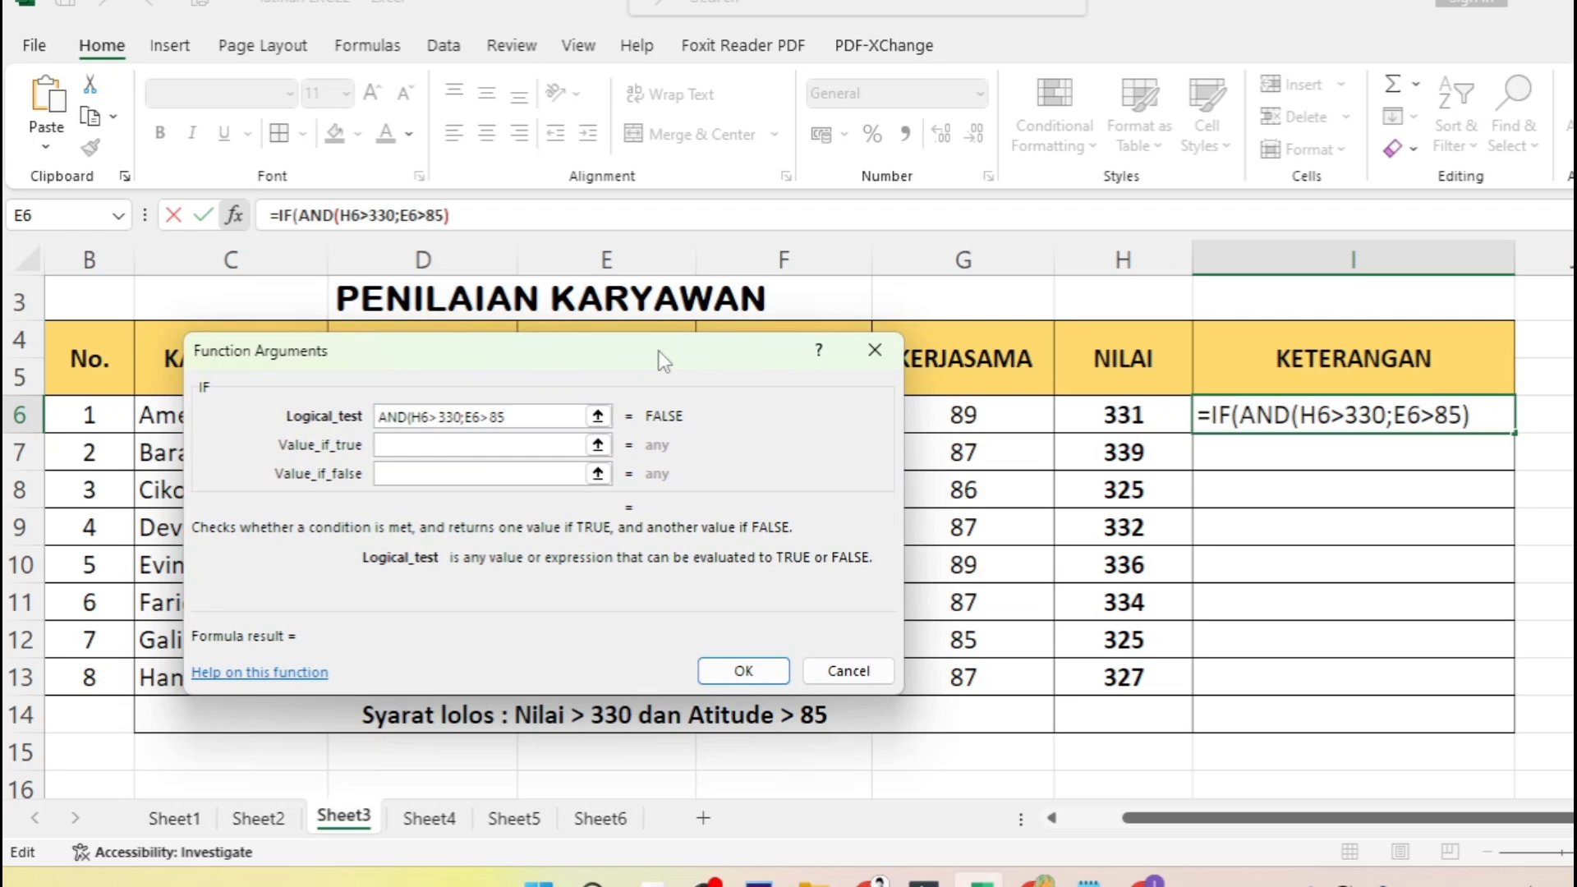
text())
- Set the IF to return "LOLOS" when true and "TIDAK LOLOS" when false, and enter the formula in I6
click(526, 444)
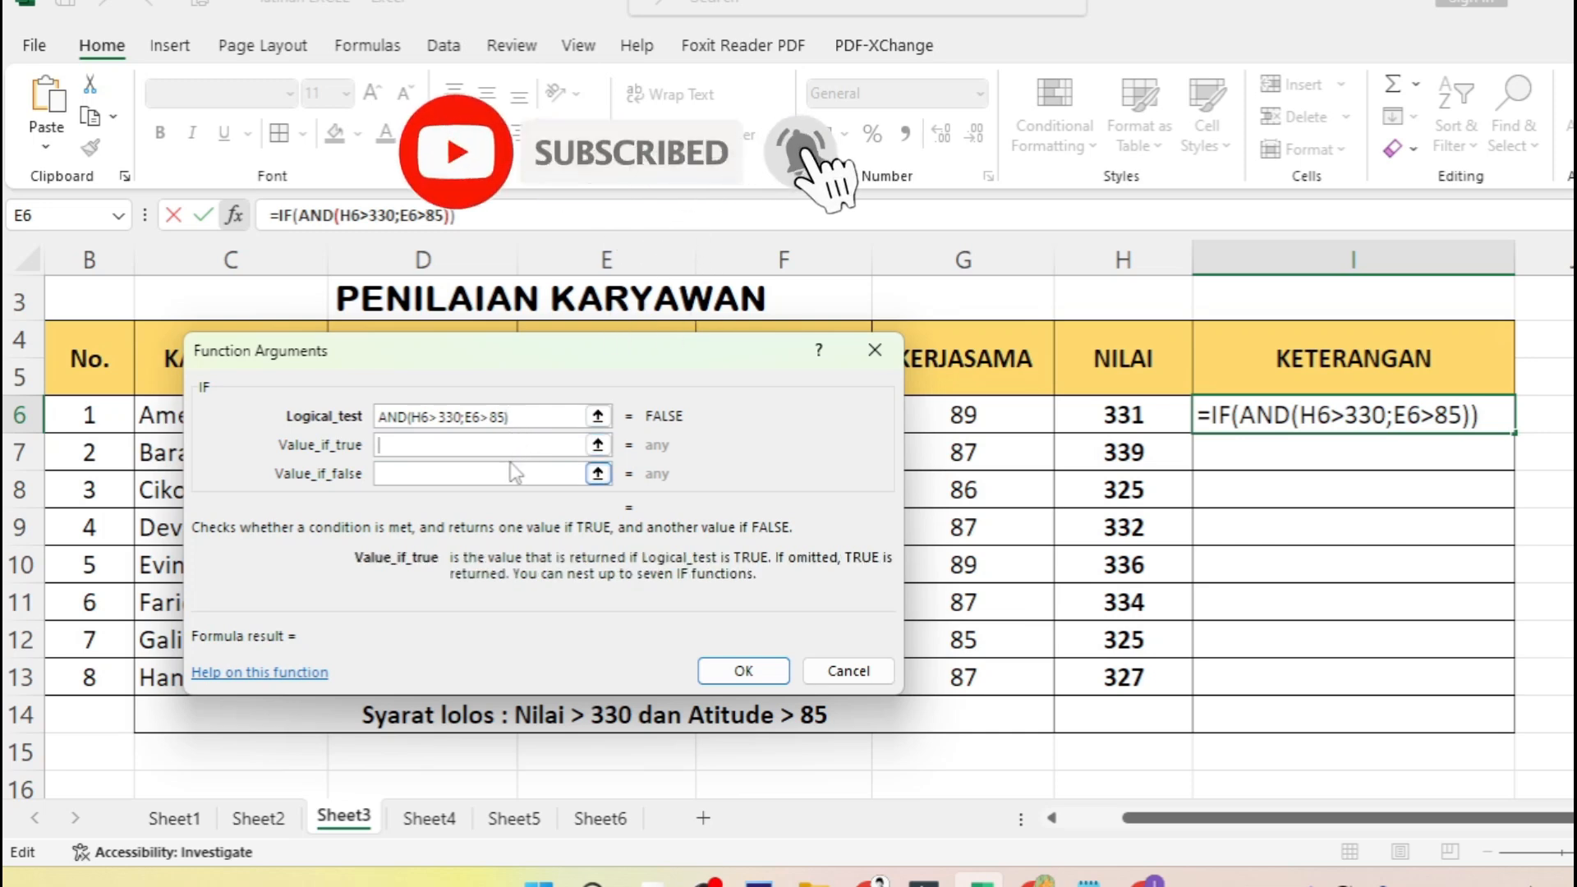
text(LOLOS)
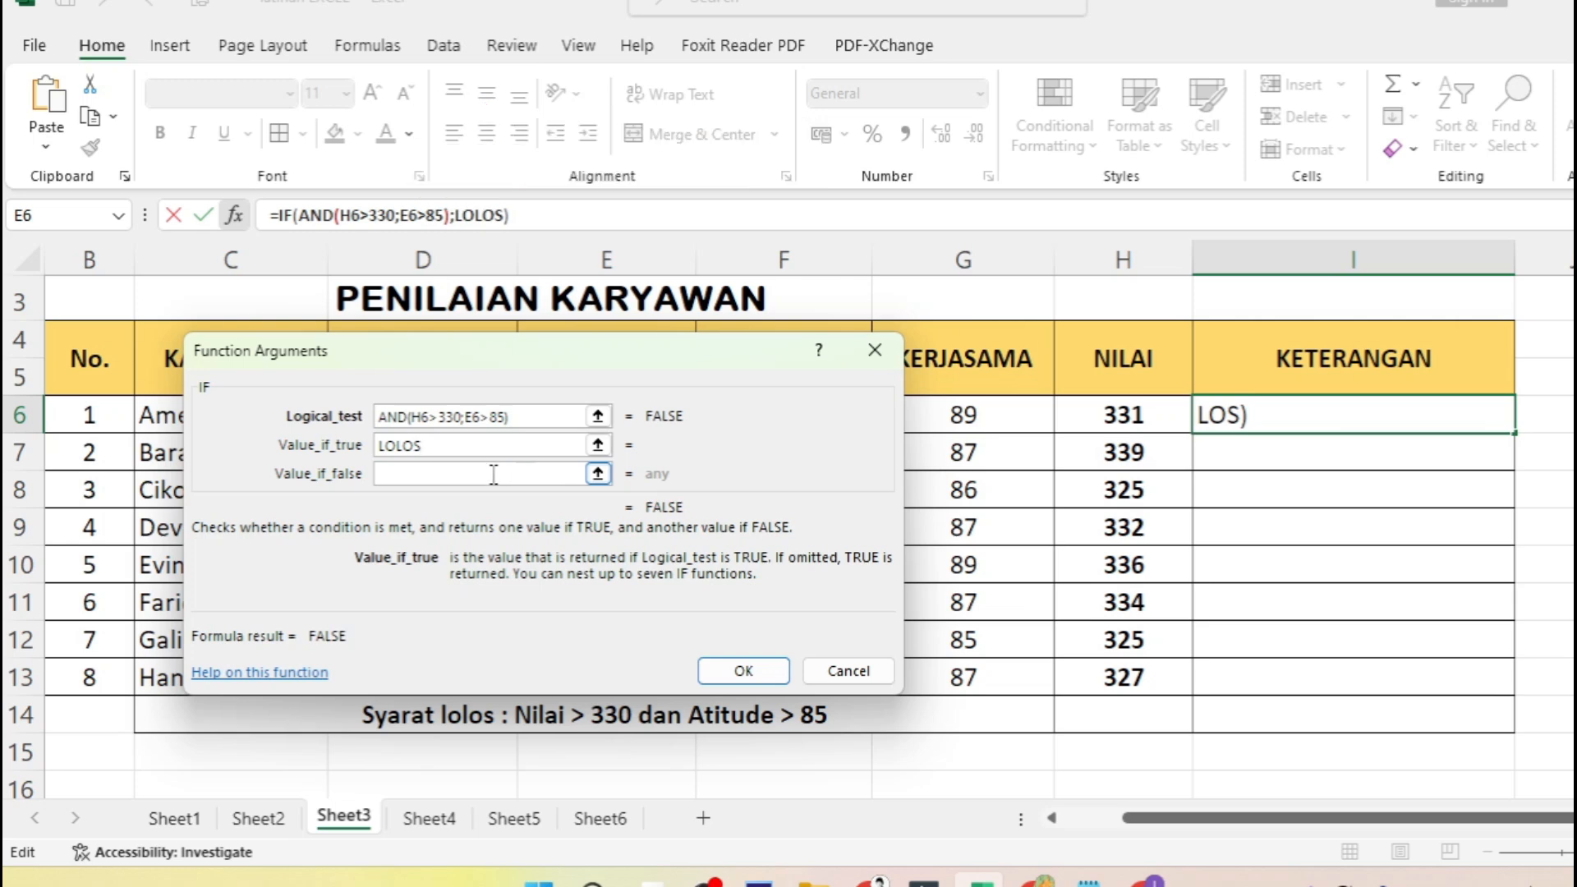
click(494, 474)
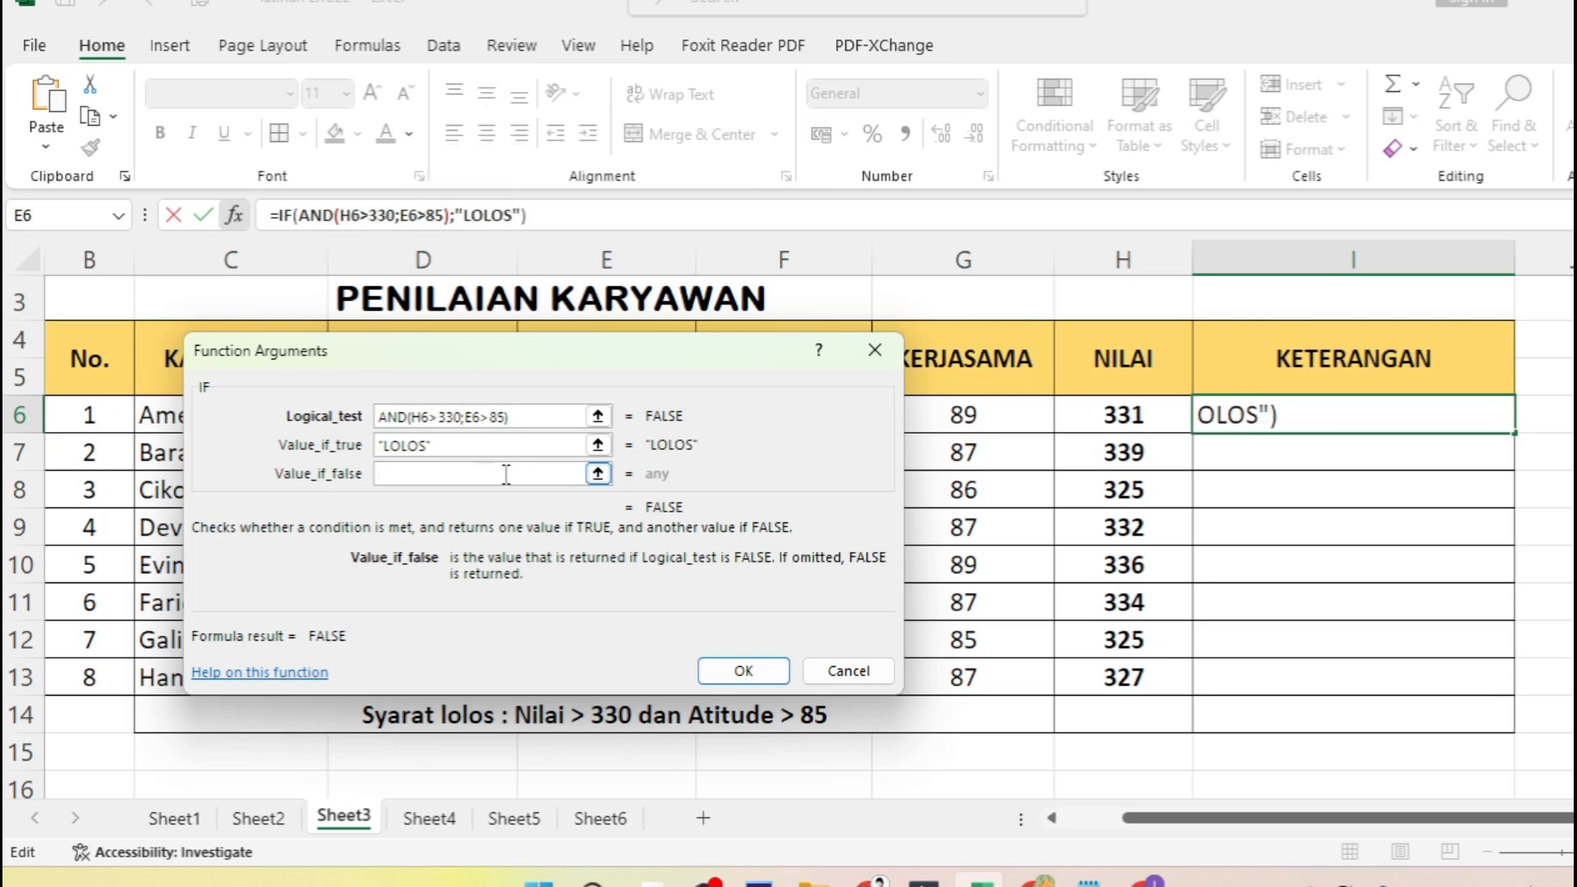
text(TIDA)
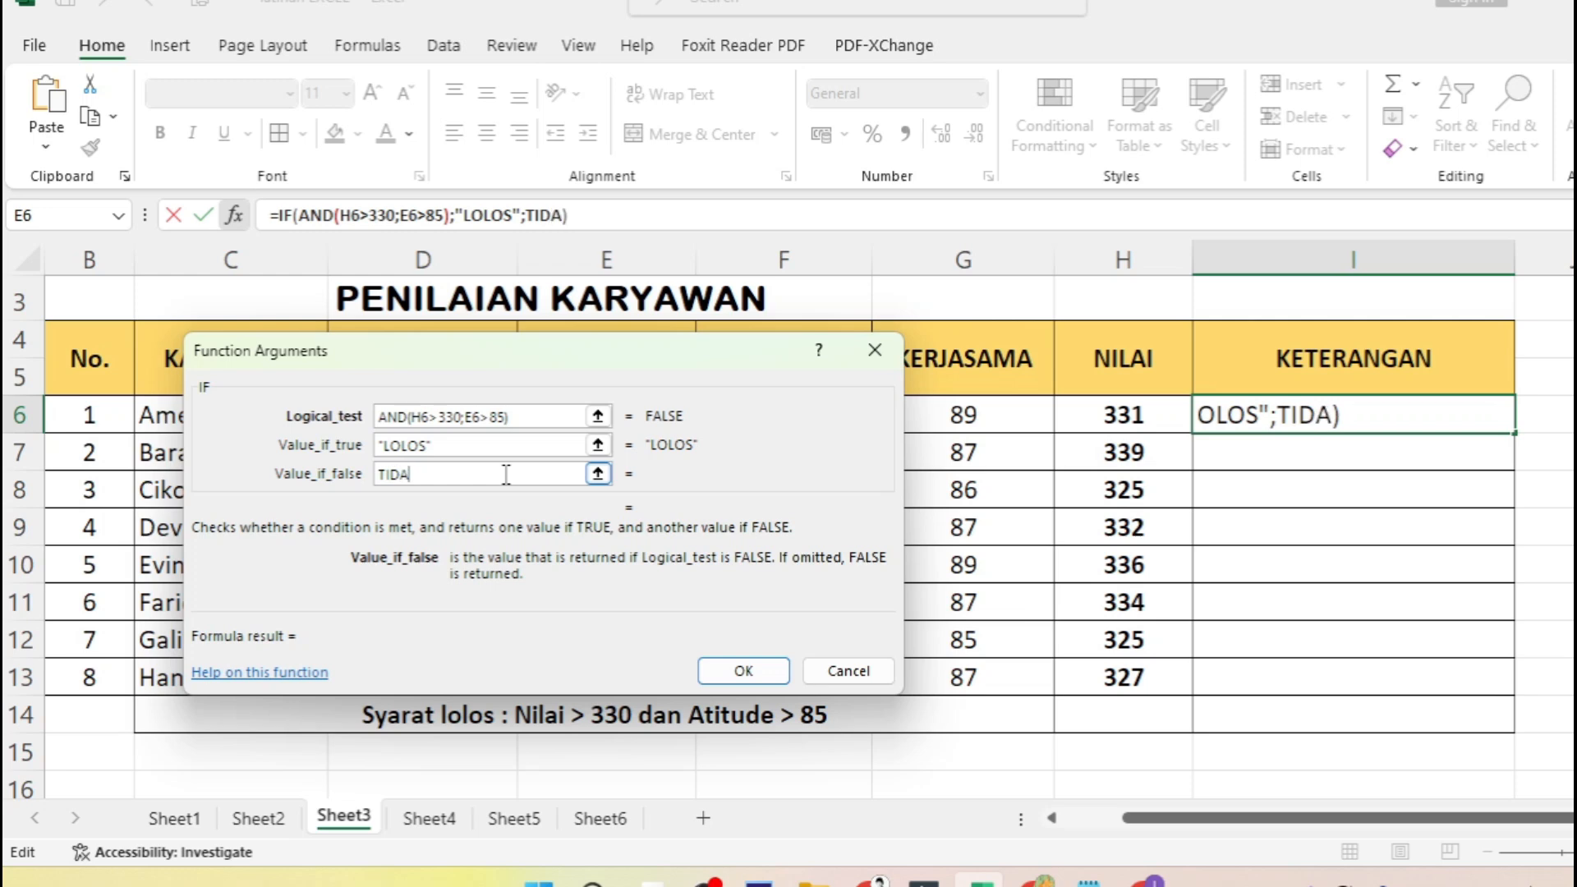
text(K LOLOS)
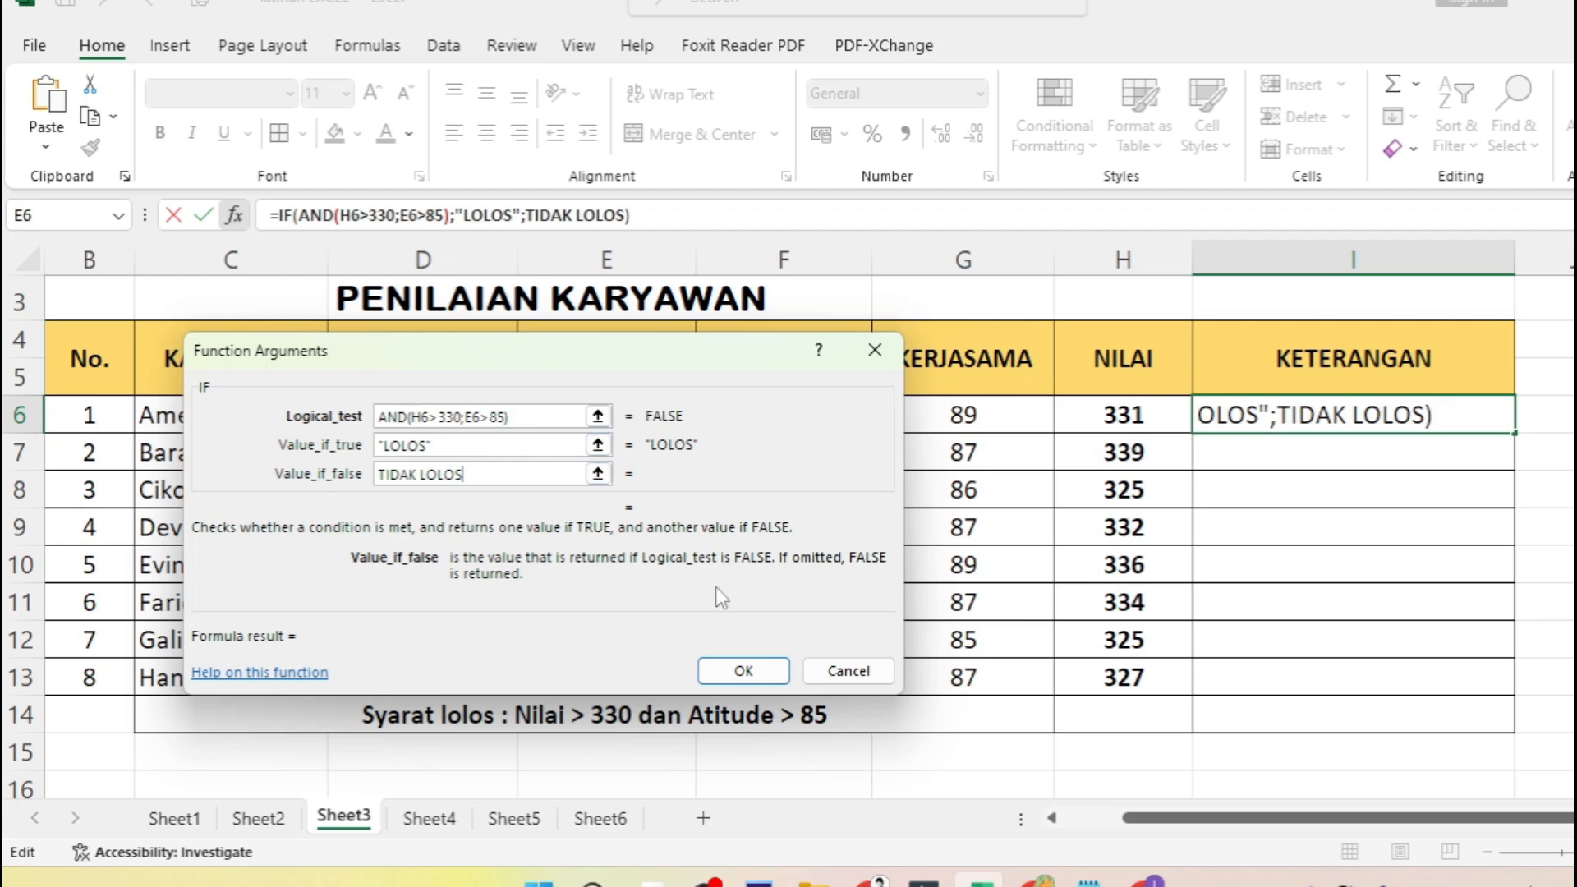
click(757, 678)
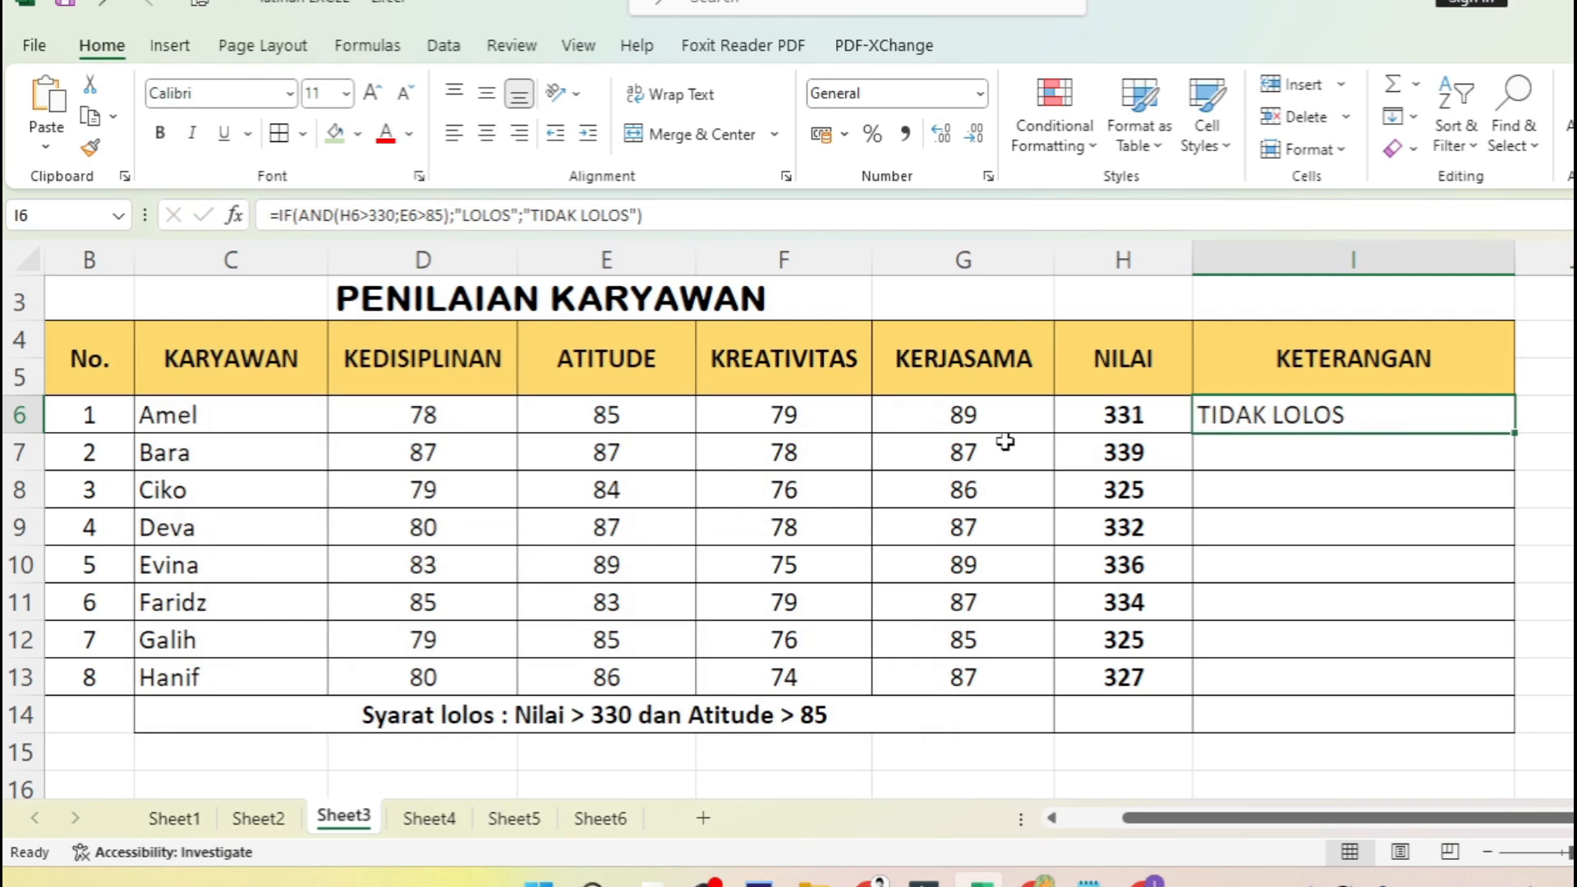
- Compare the result in I6 with the Atitude score in E6 and the passing criteria in row 14
click(638, 418)
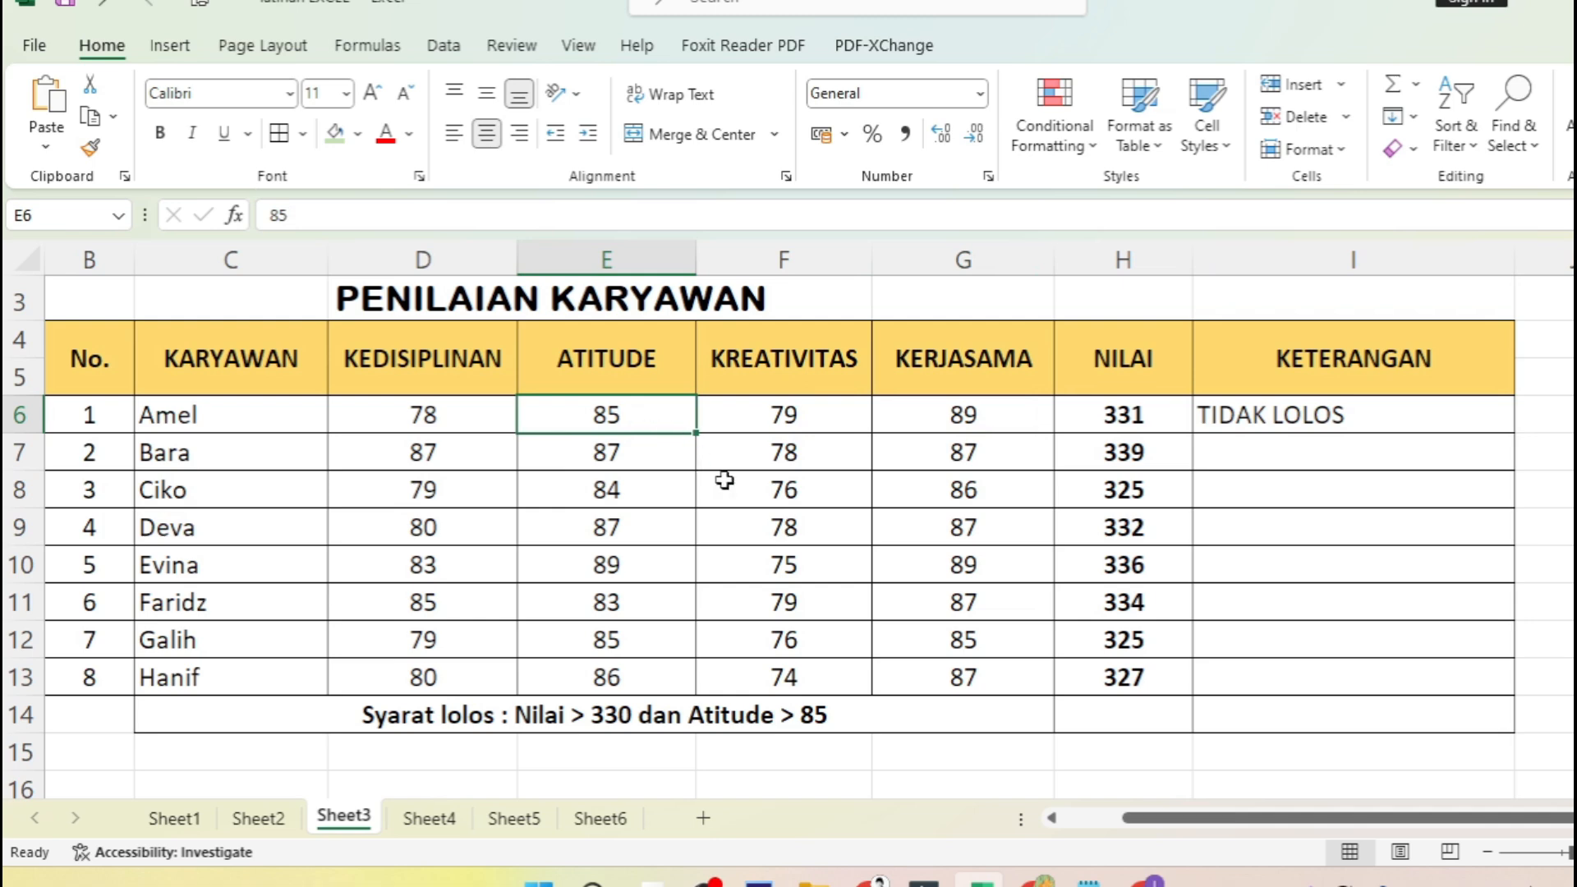
click(794, 719)
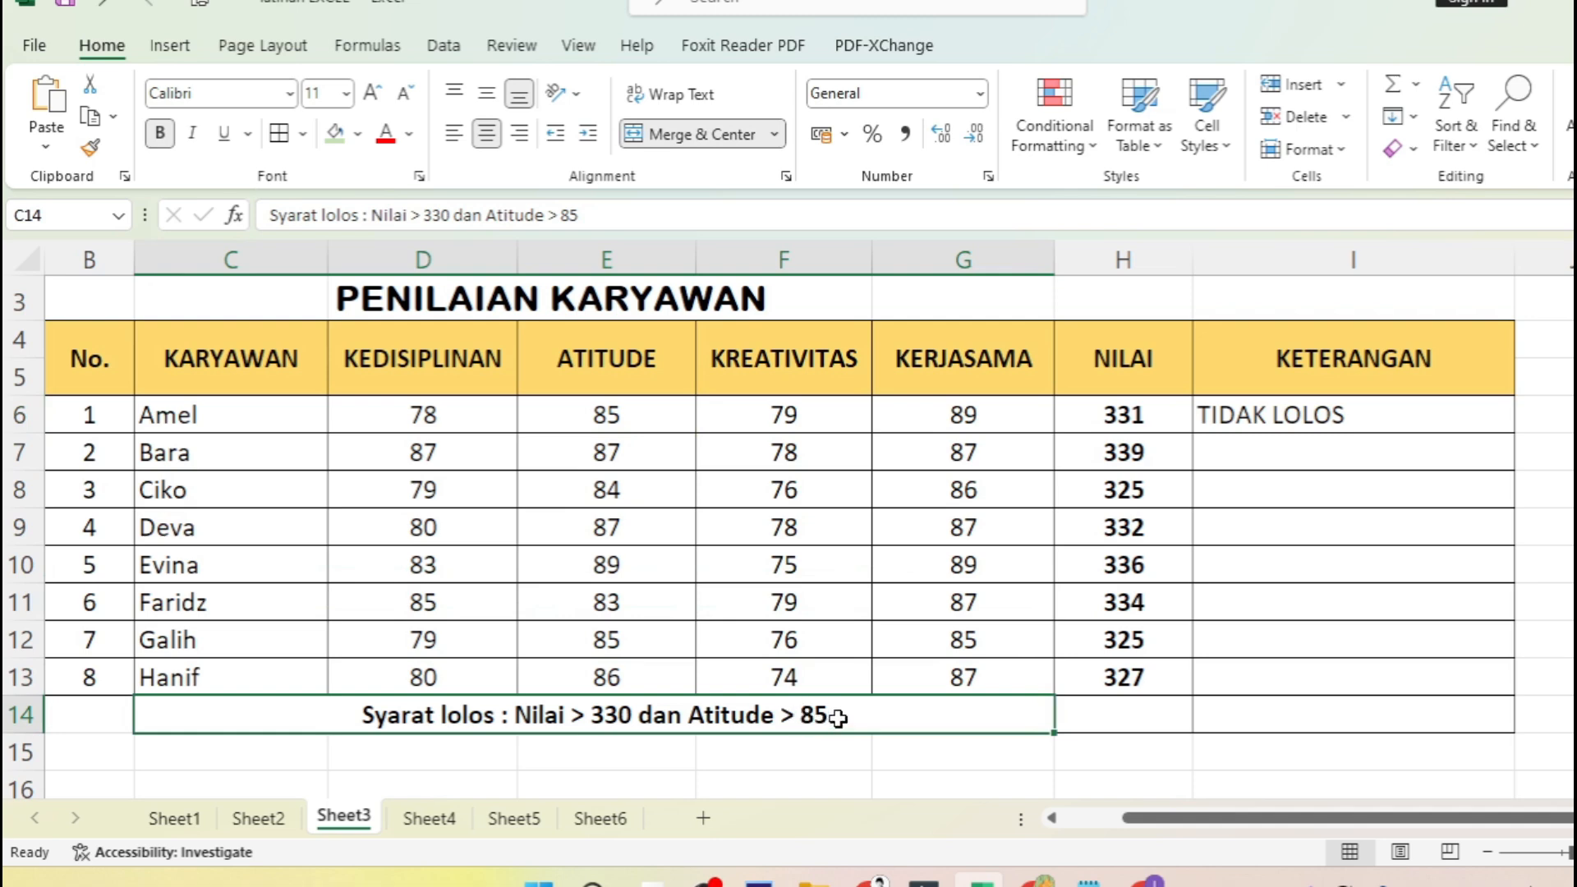
click(1351, 454)
click(1399, 414)
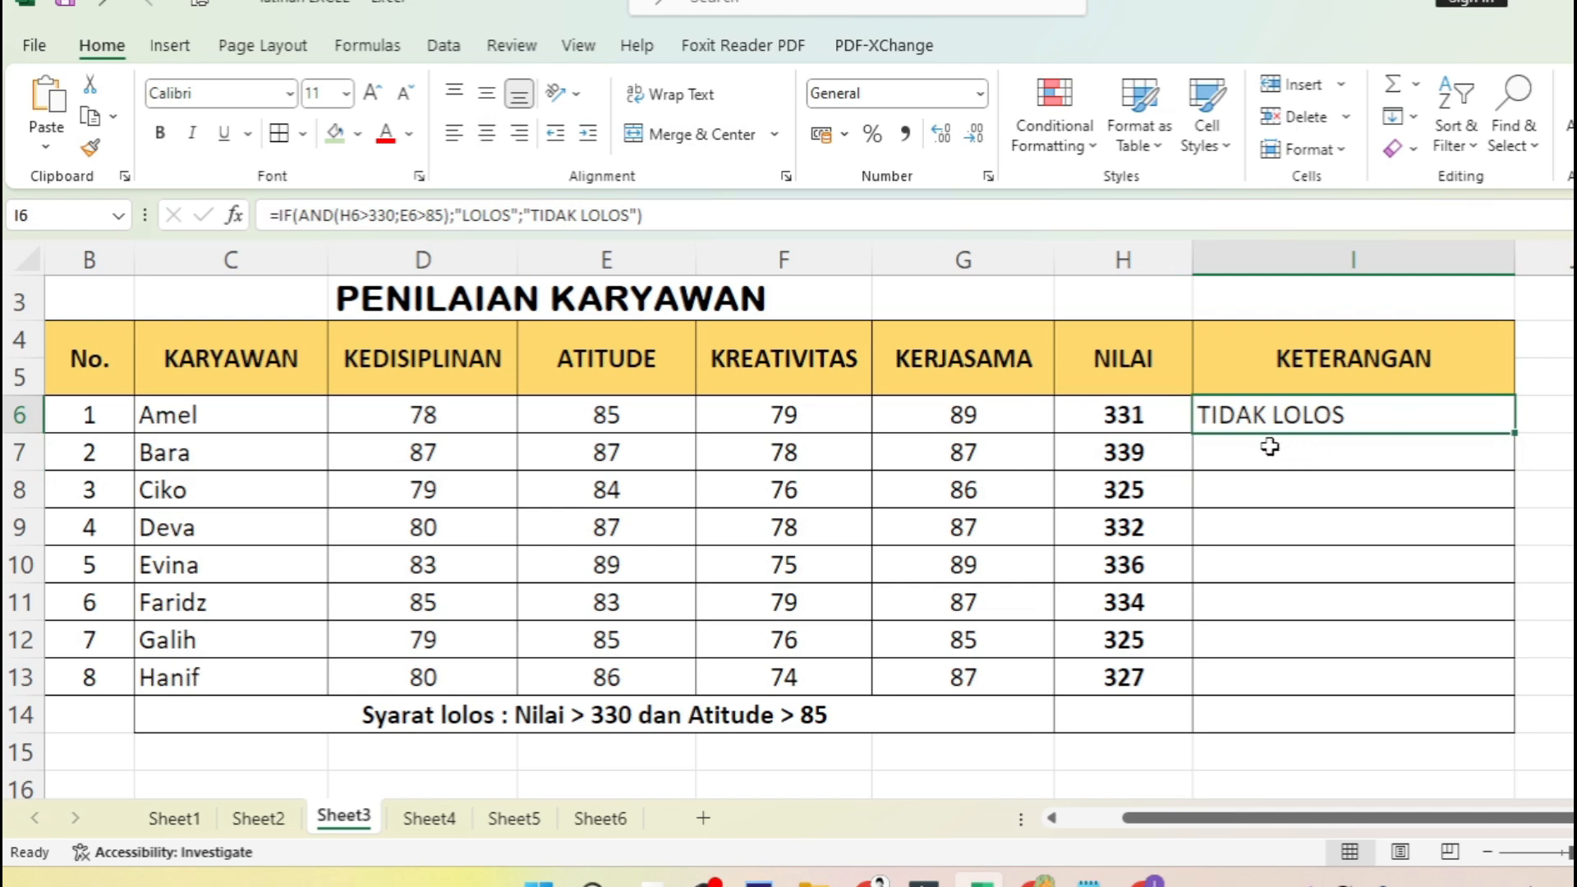
- Copy the IF formula from I6 down the KETERANGAN column through I13
drag(1270, 446, 1291, 669)
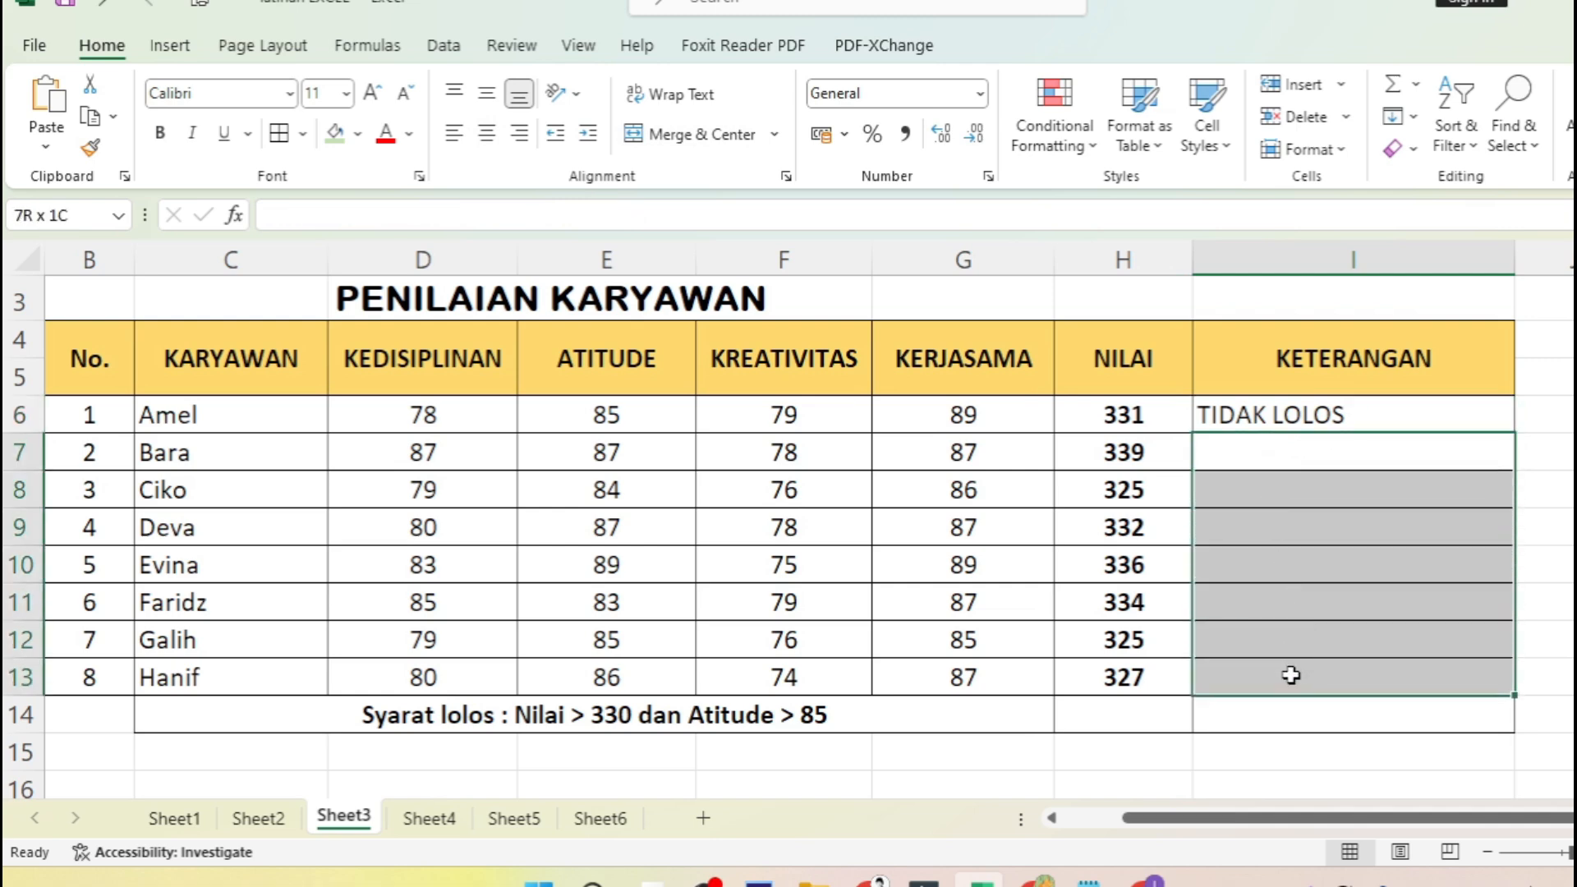
click(1375, 409)
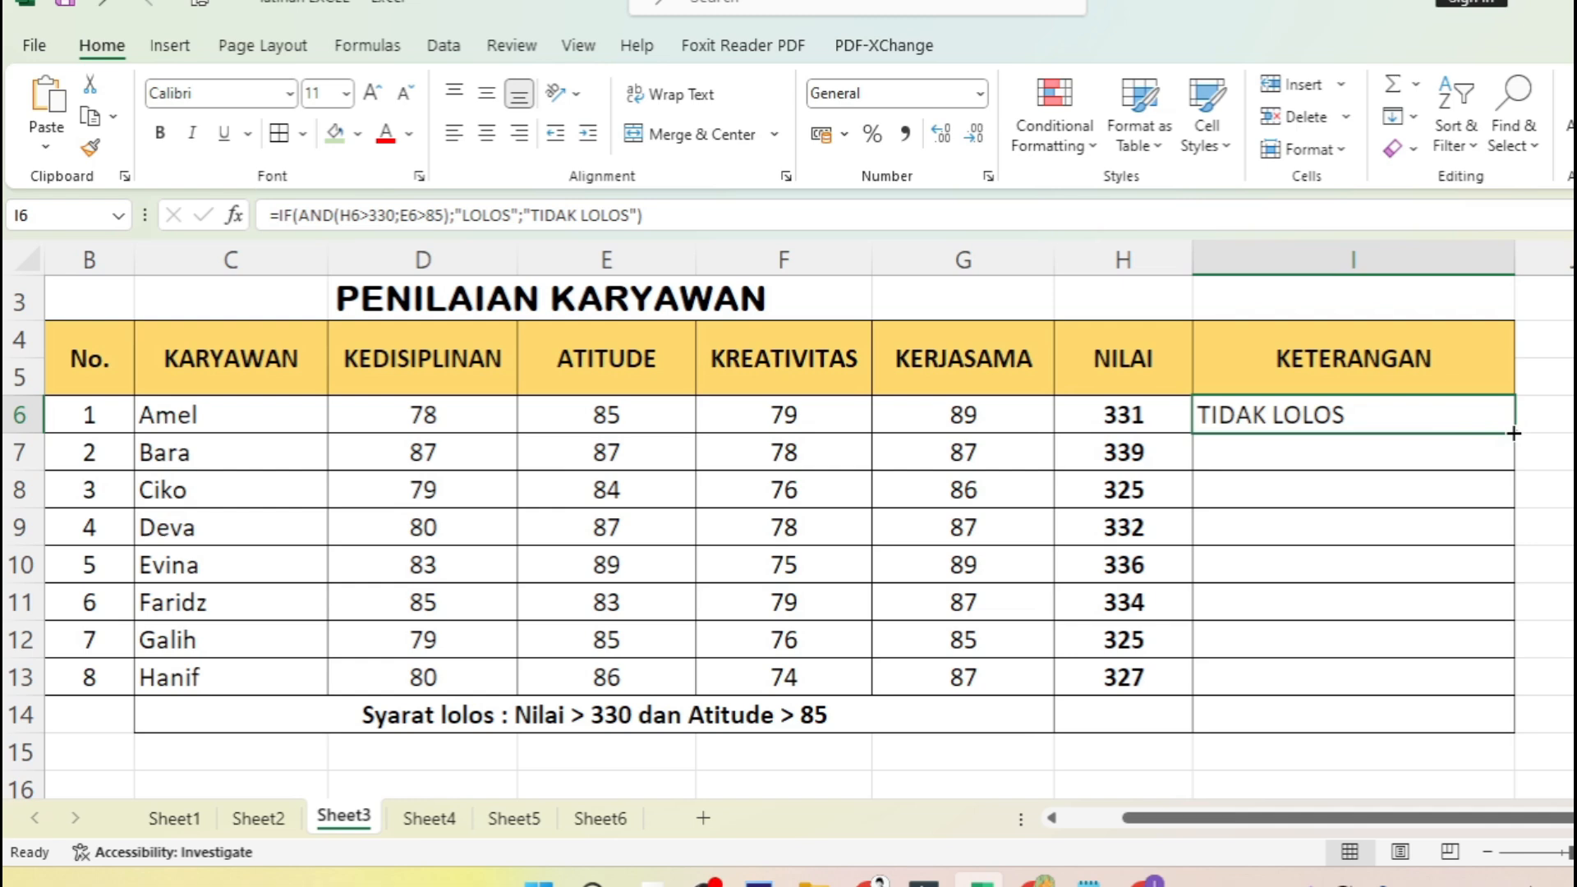
drag(1514, 433, 1493, 683)
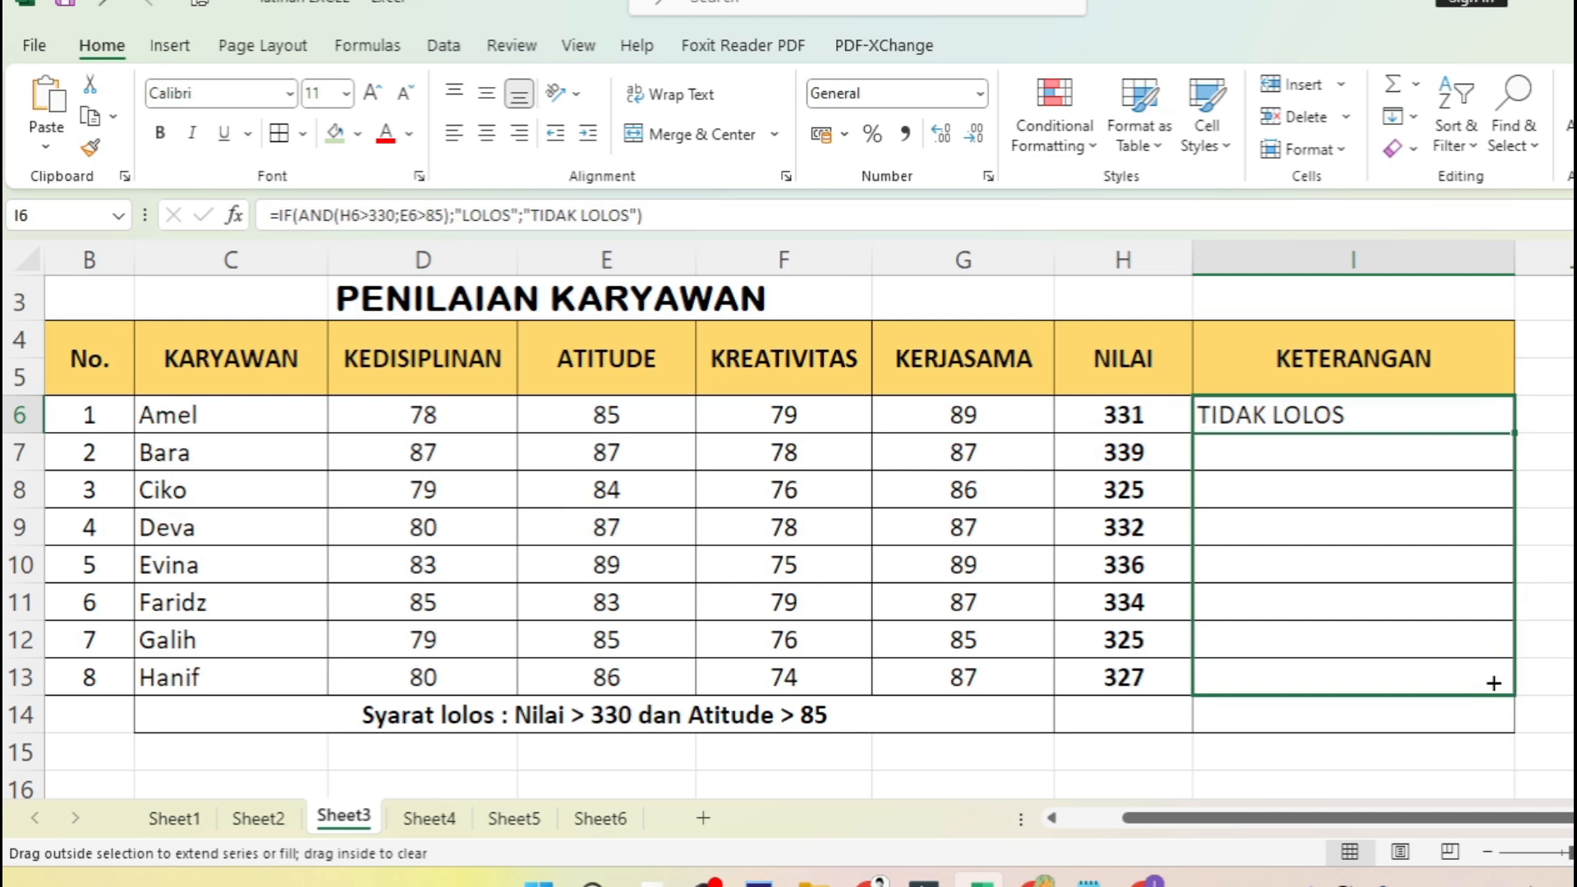
drag(1493, 683, 1493, 683)
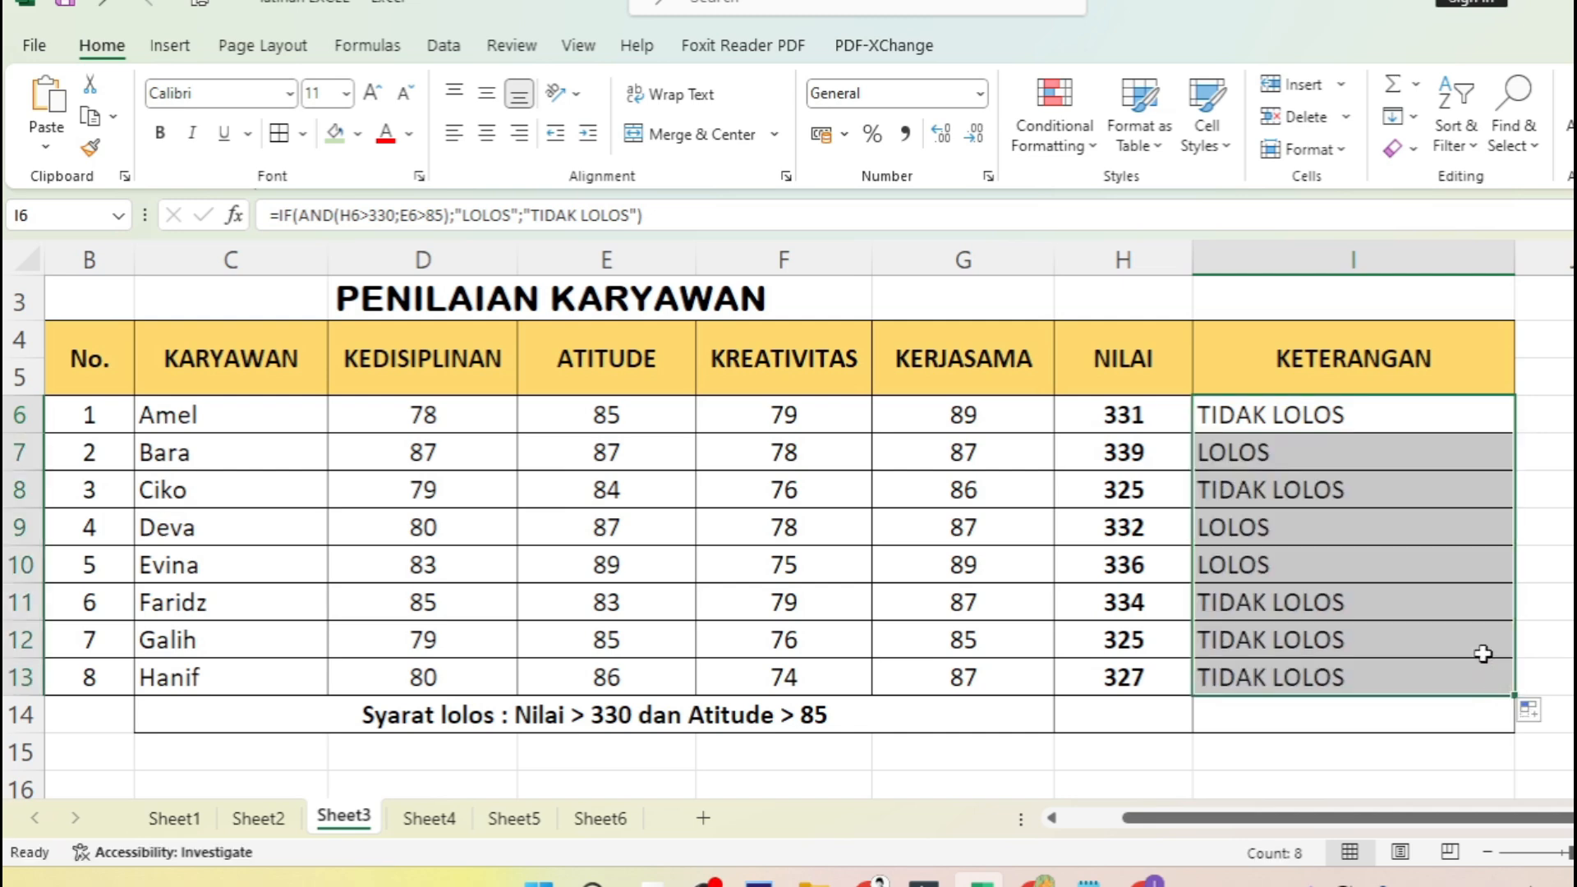
- Check the KETERANGAN formulas and the score rows 7, 9 and 10 against the passing criteria in row 14
click(1463, 425)
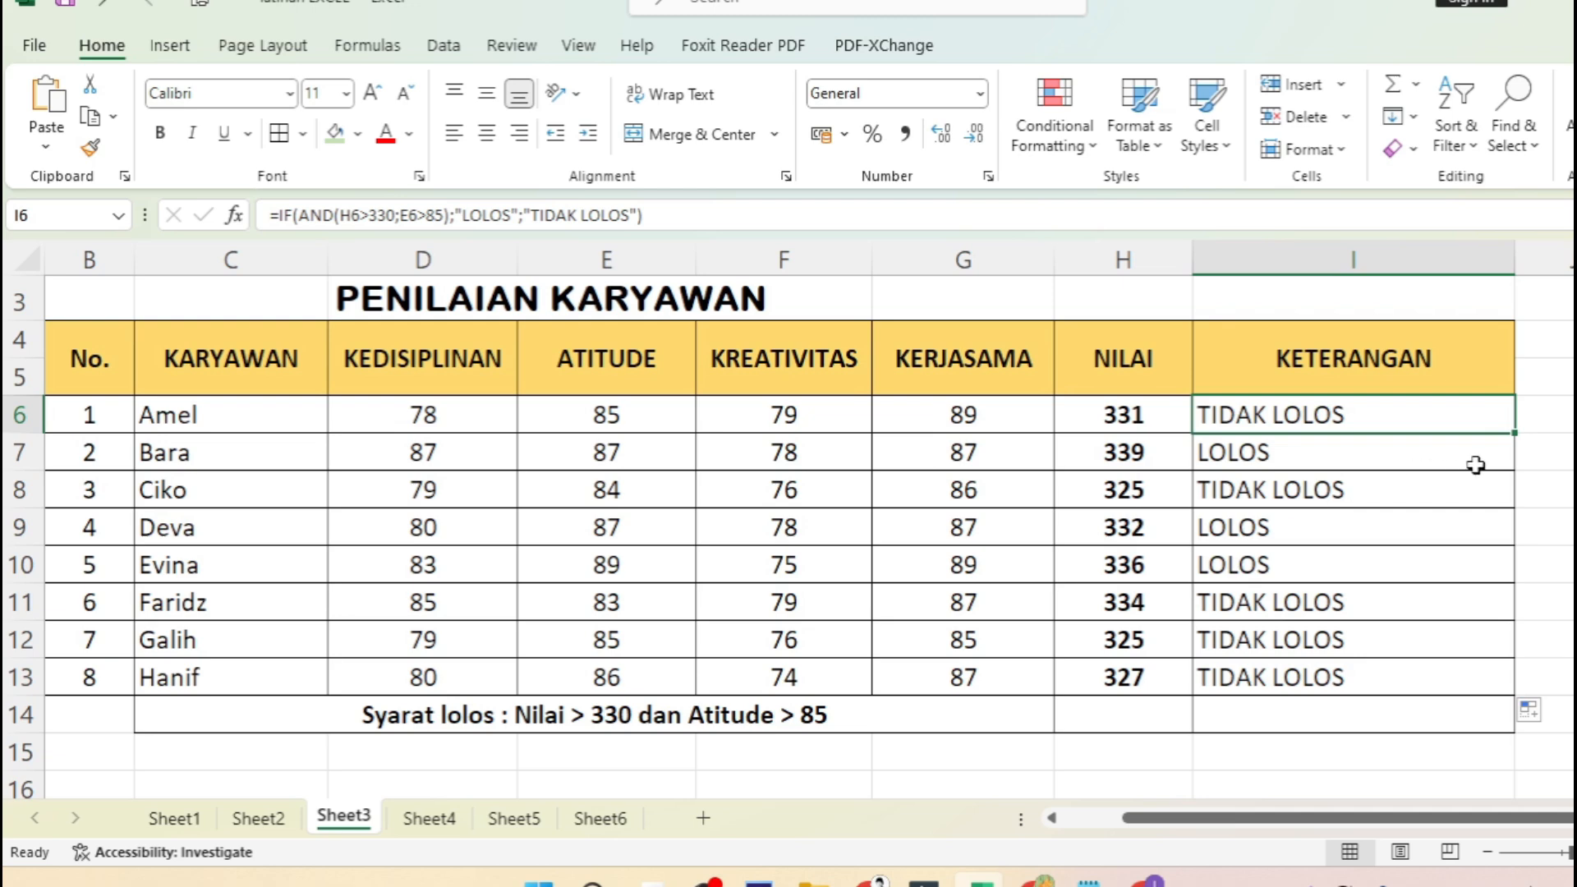
click(1336, 454)
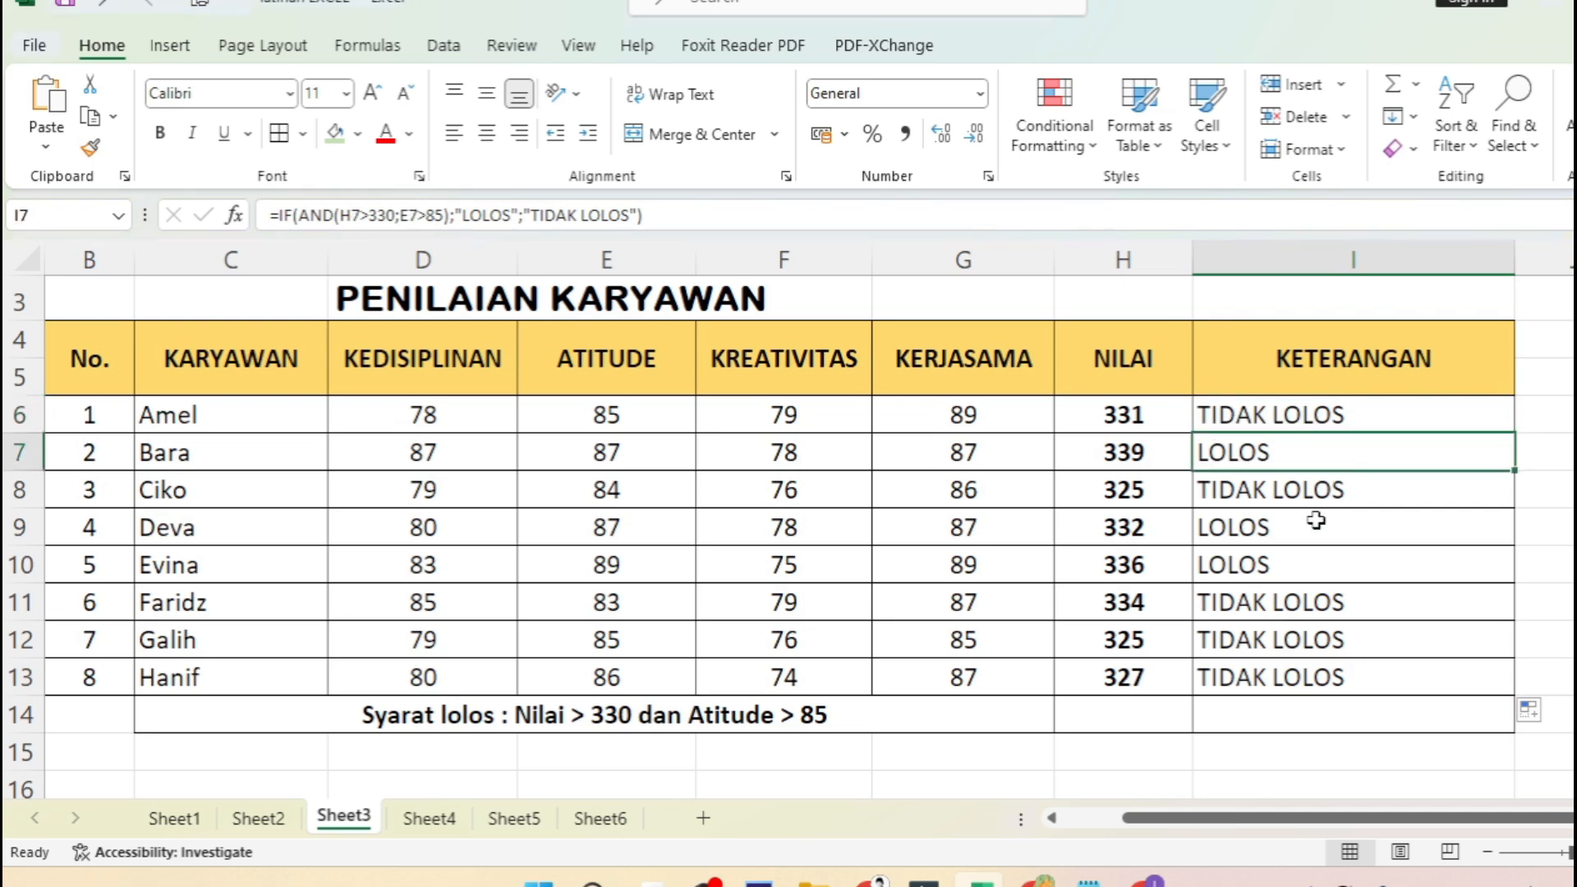
click(1308, 536)
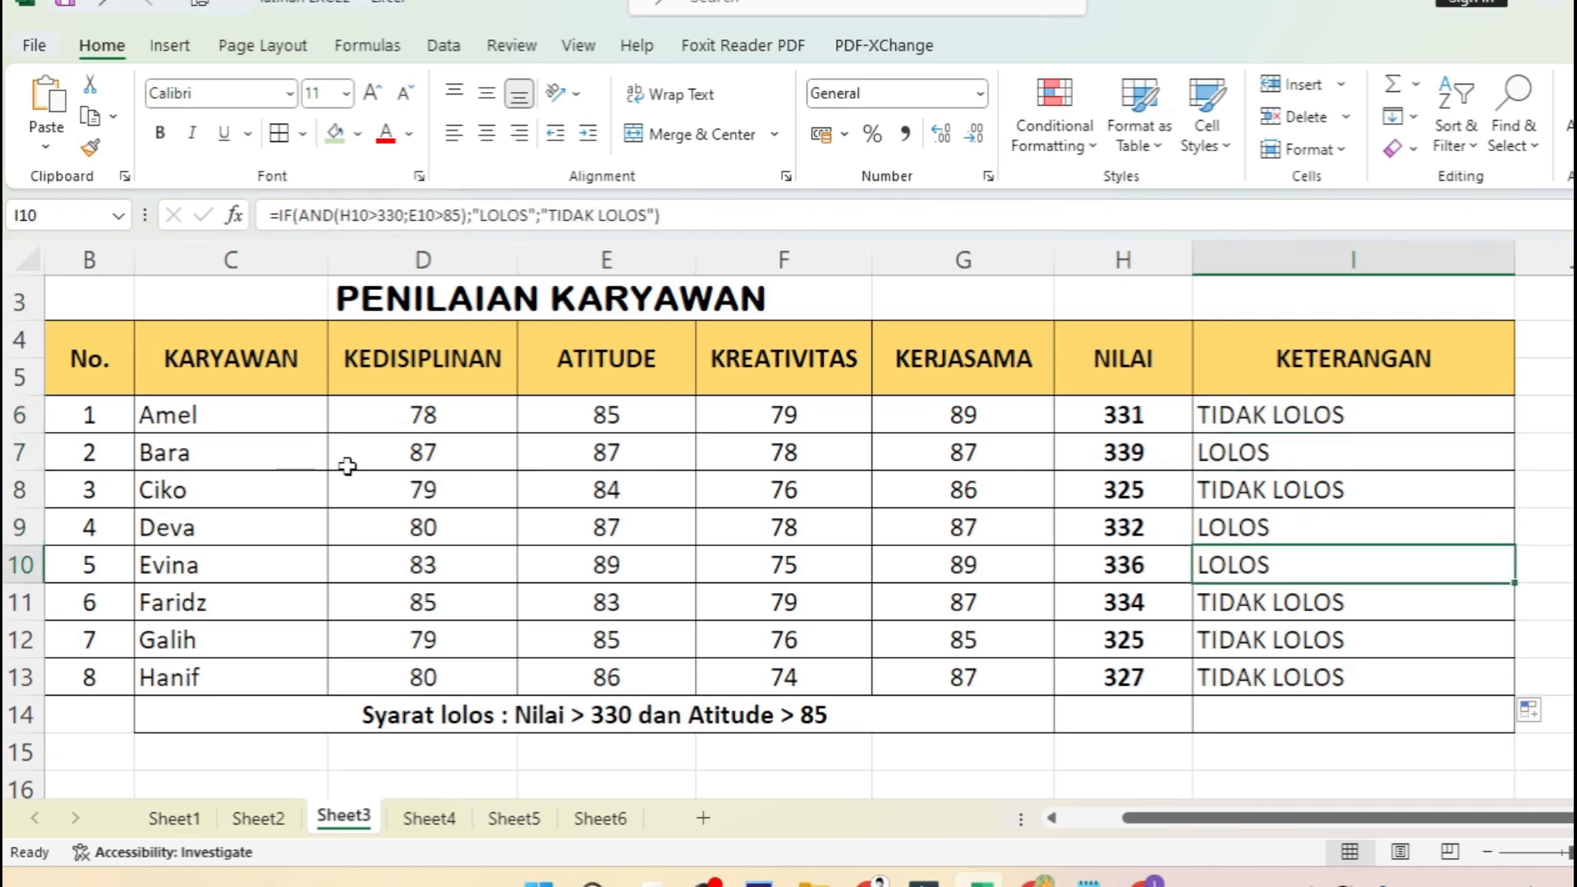
drag(201, 458, 1207, 454)
drag(247, 546, 1222, 562)
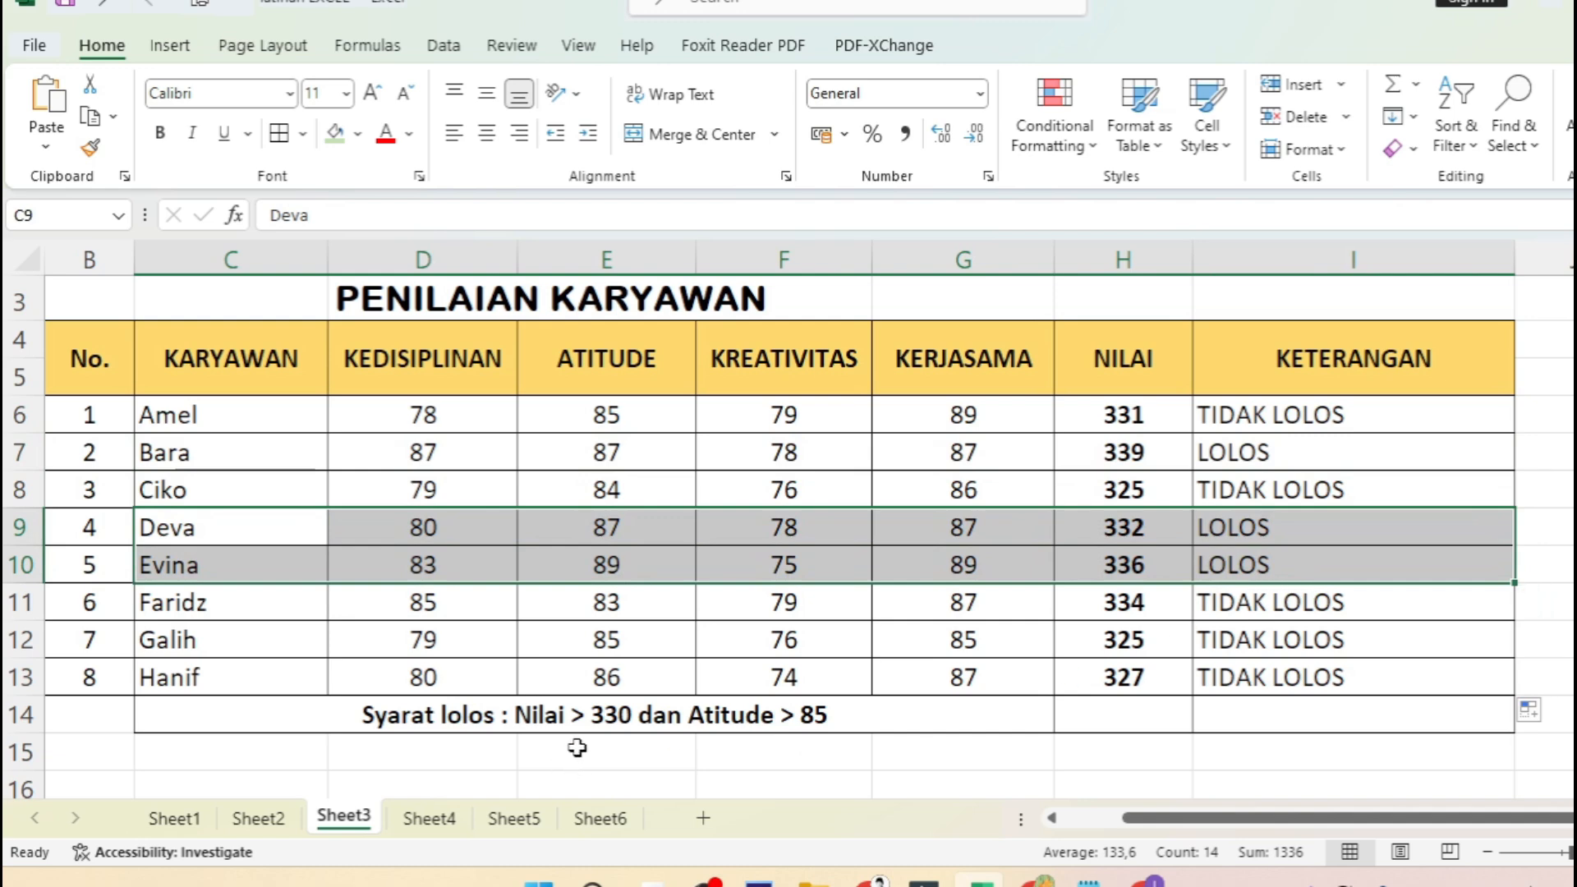
click(842, 747)
click(914, 721)
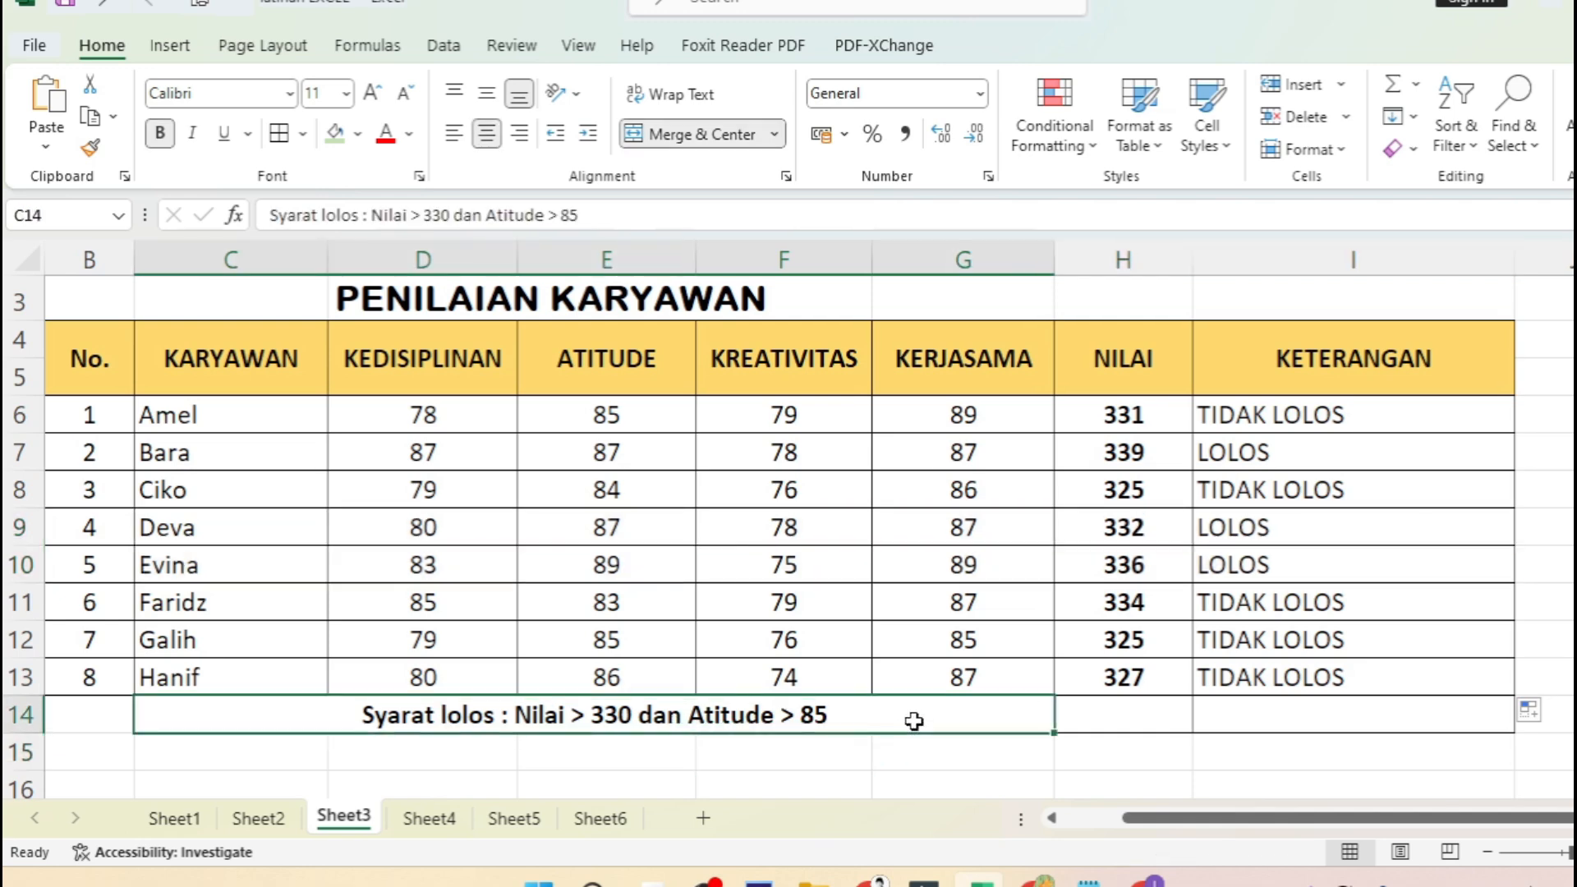